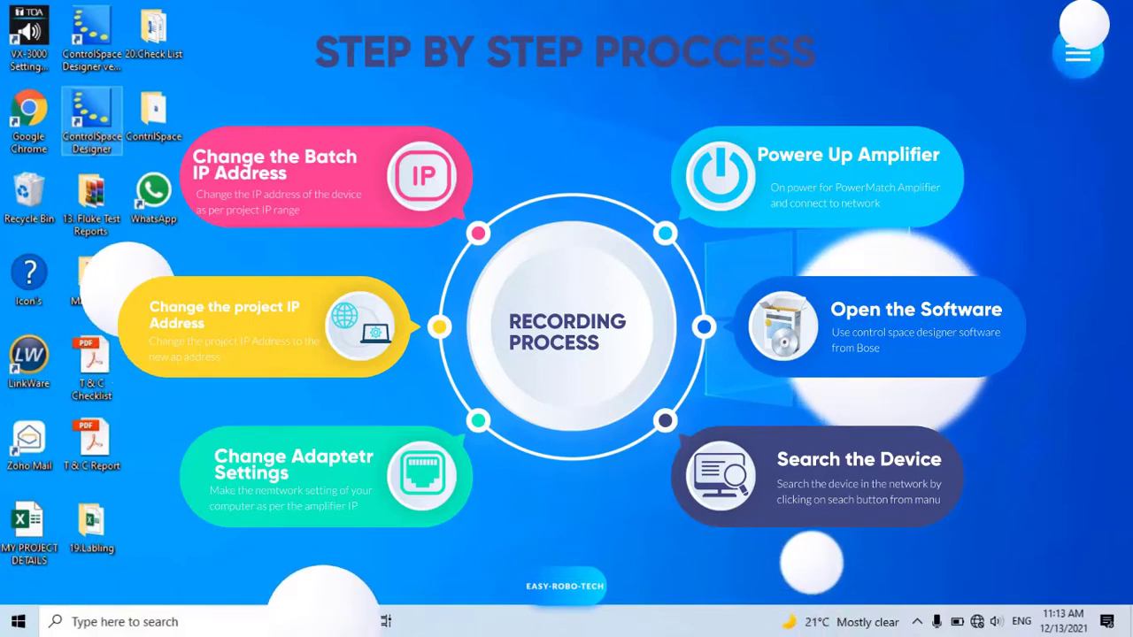
- Launch ControlSpace Designer full-screen and scan the network, which reports no devices found
{"action": "double_click", "coordinate": [85, 133]}
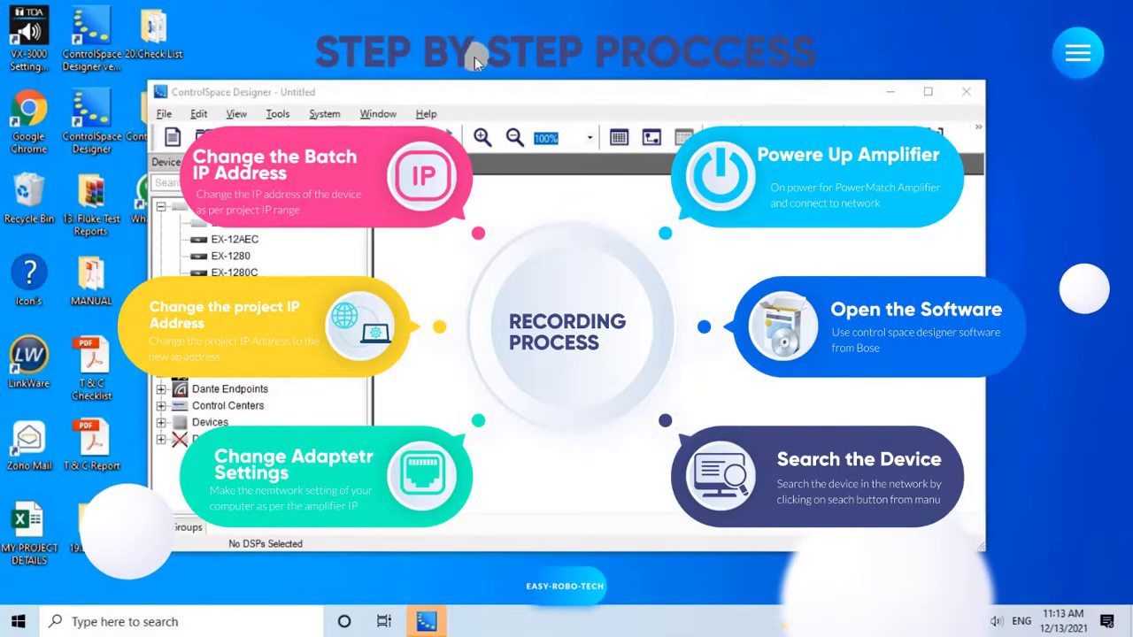
{"action": "left_click", "coordinate": [928, 92]}
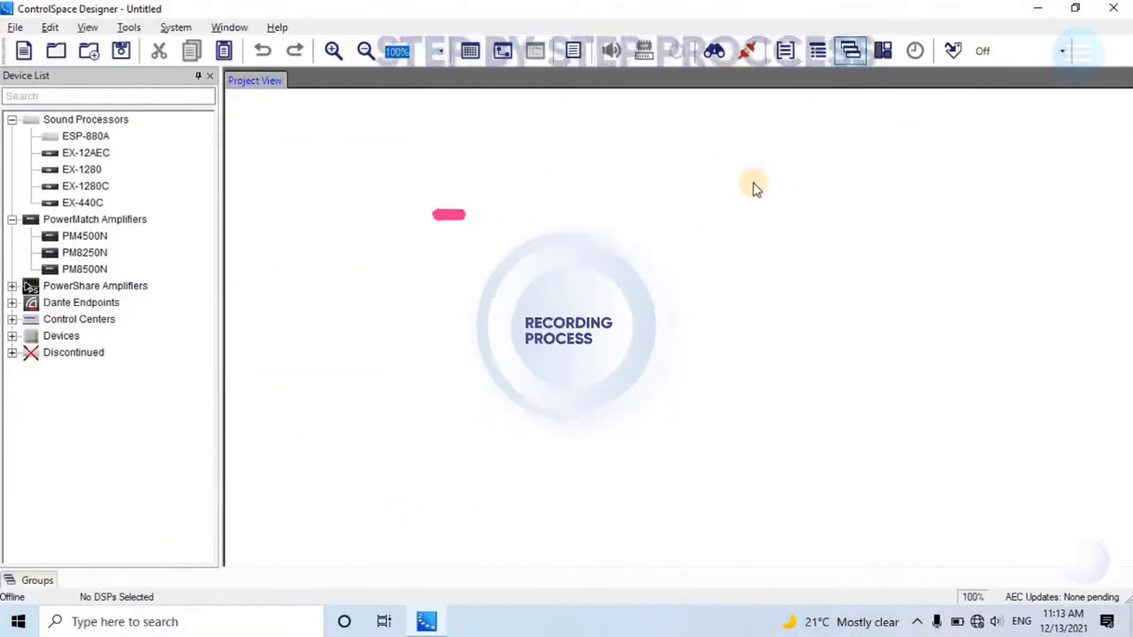
{"action": "left_click", "coordinate": [715, 51]}
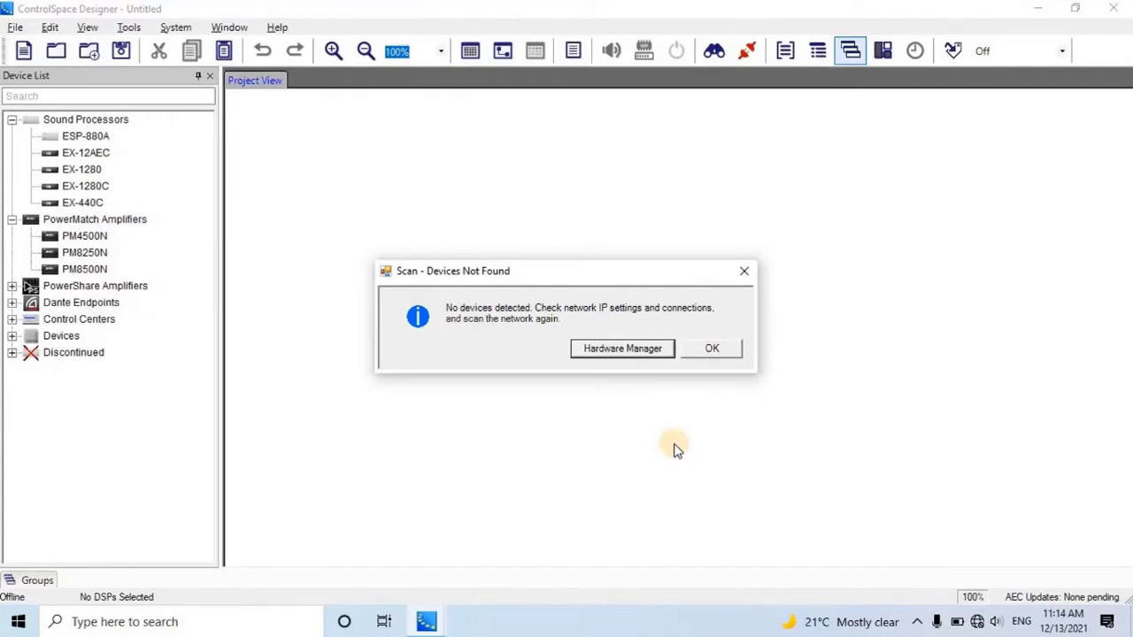
- Dismiss the no-devices message and open the Ethernet adapter's properties from Windows network settings
{"action": "left_click", "coordinate": [743, 275]}
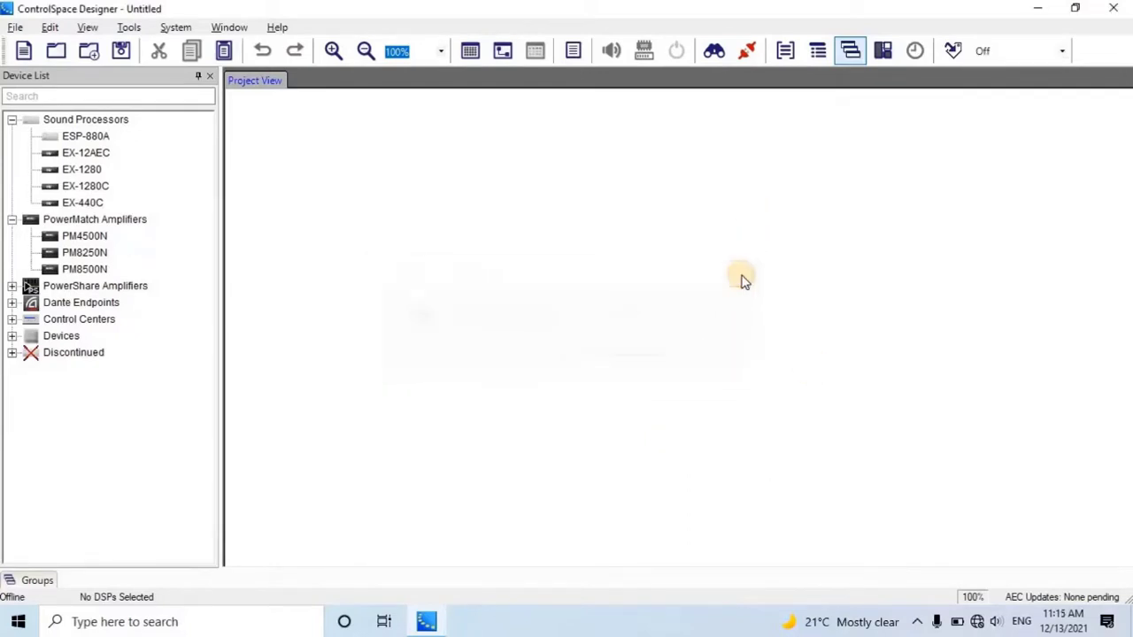
{"action": "right_click", "coordinate": [976, 623]}
{"action": "left_click", "coordinate": [972, 602]}
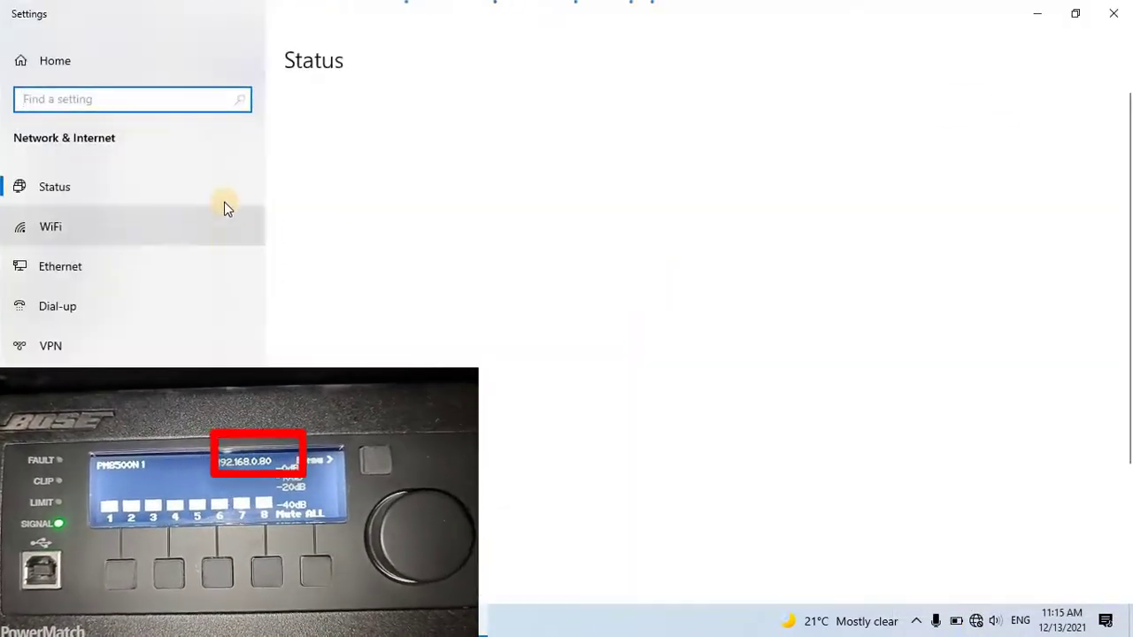
{"action": "left_click", "coordinate": [103, 260]}
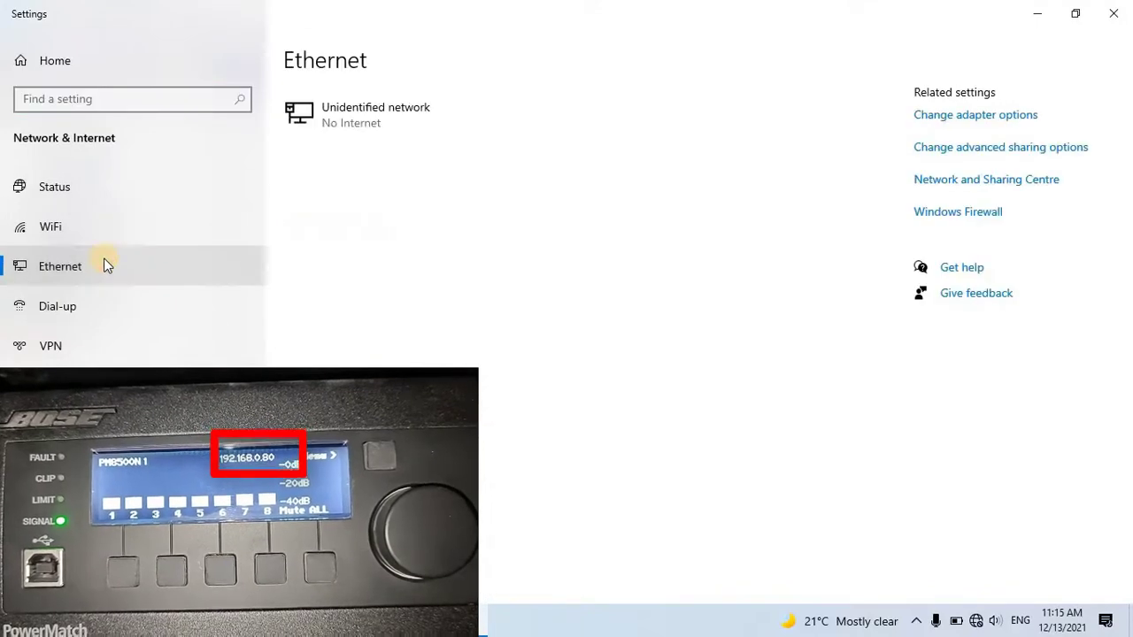
{"action": "left_click", "coordinate": [946, 115]}
{"action": "double_click", "coordinate": [379, 195]}
{"action": "left_click", "coordinate": [531, 412]}
- Give the adapter a static 192.168.0.x IPv4 address with subnet mask 255.255.255.0
{"action": "double_click", "coordinate": [615, 340]}
{"action": "left_click", "coordinate": [595, 338]}
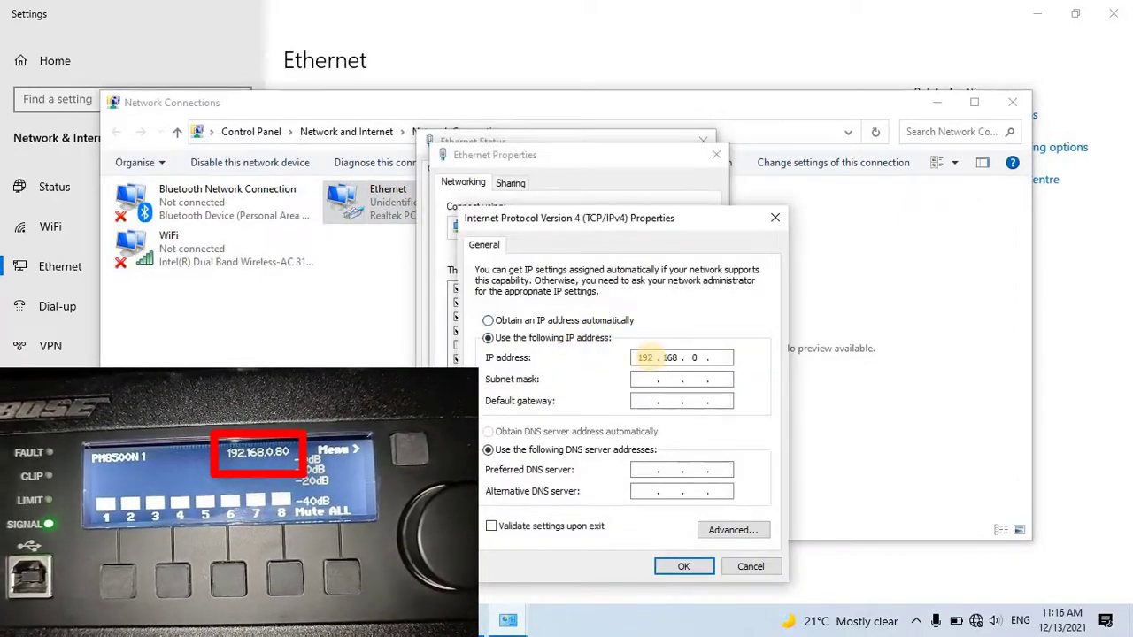
{"action": "left_click", "coordinate": [655, 379]}
{"action": "left_click", "coordinate": [683, 567]}
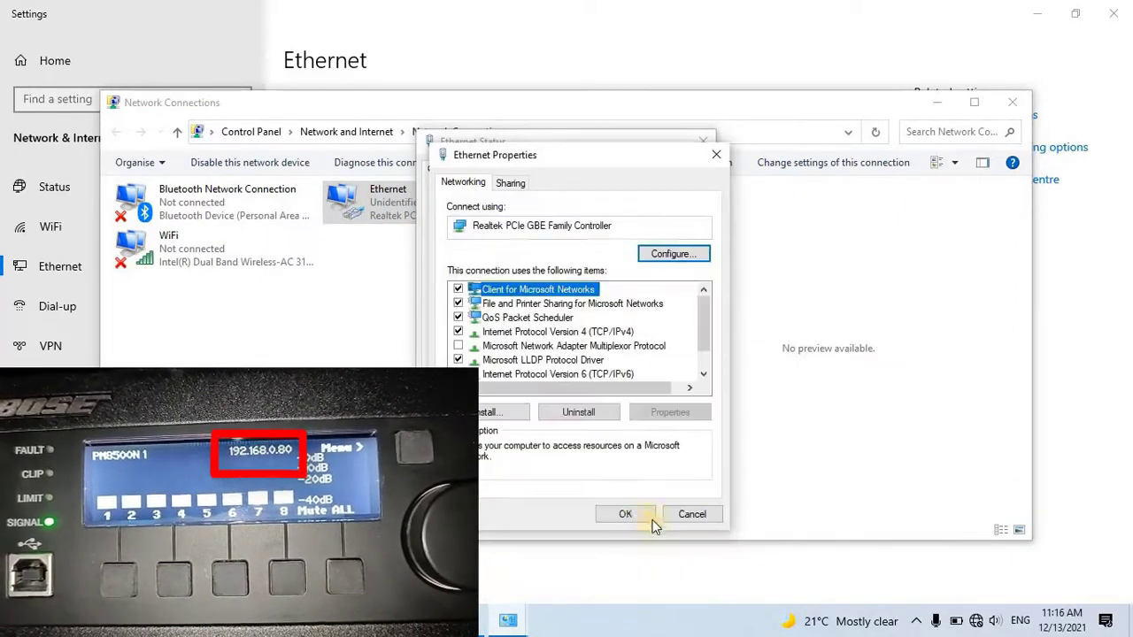
{"action": "left_click", "coordinate": [652, 517]}
{"action": "left_click", "coordinate": [678, 488]}
{"action": "left_click", "coordinate": [1011, 102]}
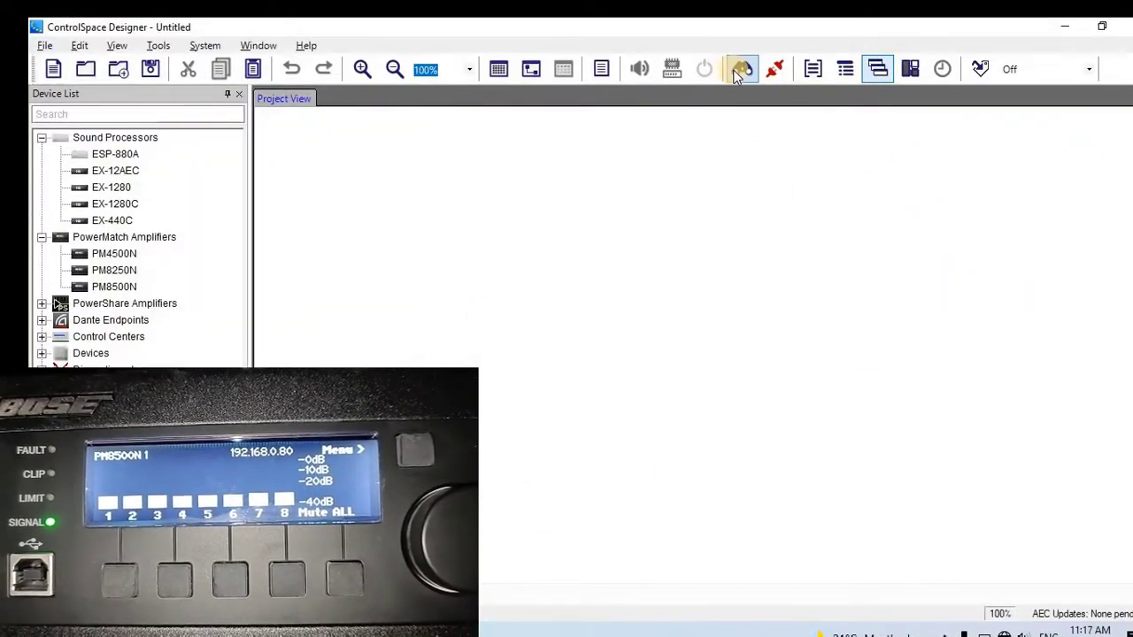
- Rescan the network and check the PM8500N found at 192.168.0.80 in Scan results
{"action": "left_click", "coordinate": [736, 73]}
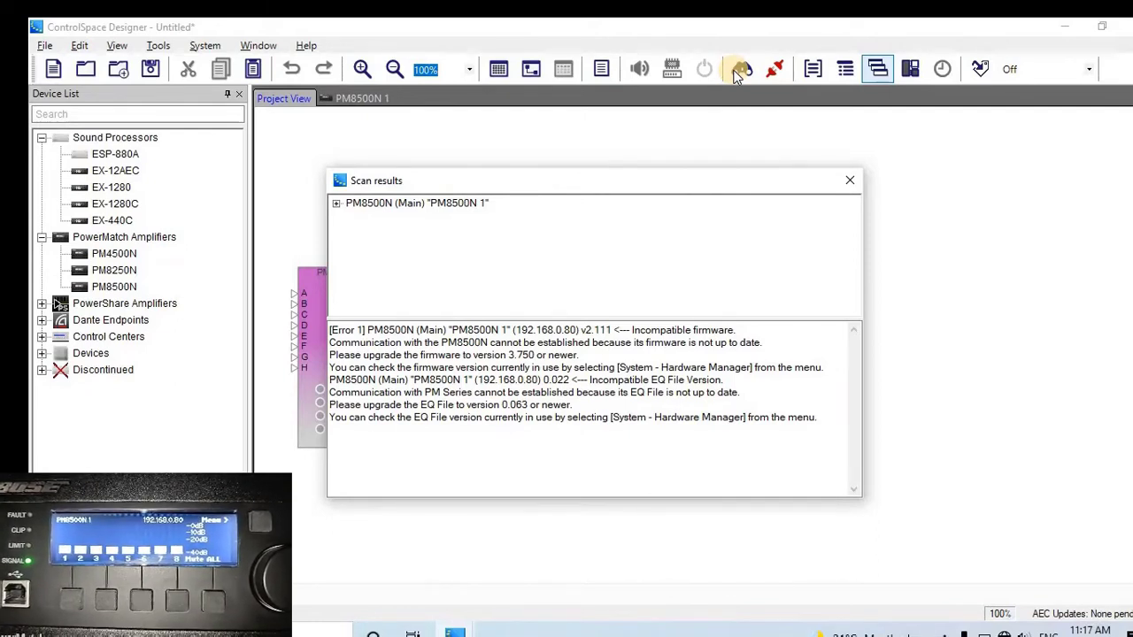
{"action": "left_click", "coordinate": [335, 203]}
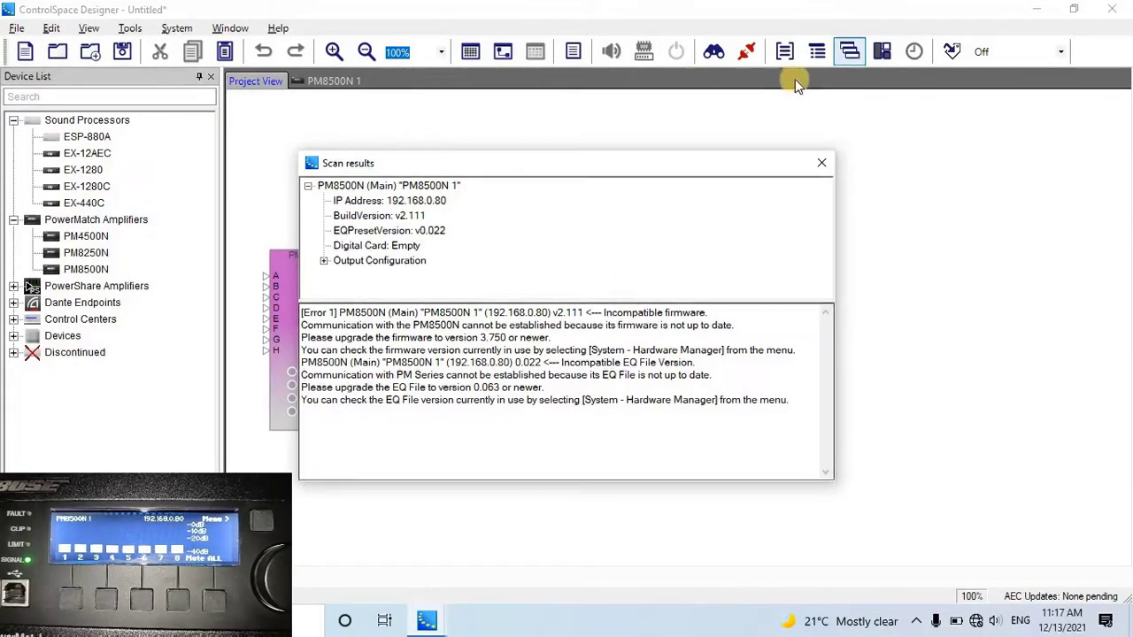
{"action": "left_click", "coordinate": [822, 160]}
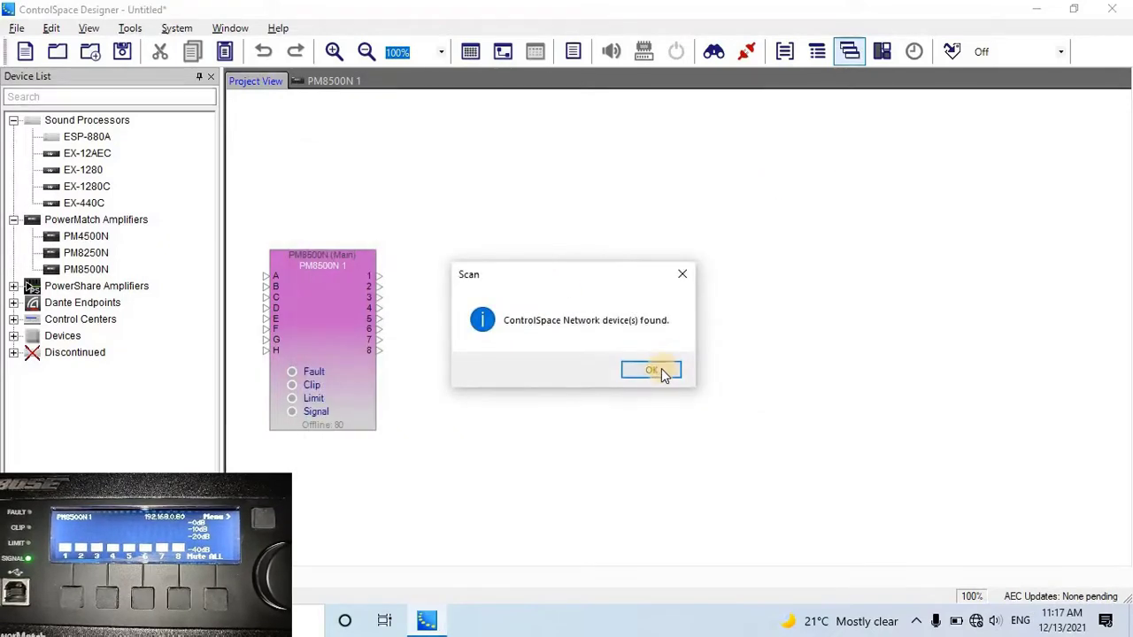
- Dismiss the devices-found message and copy the PM8500N block to the top centre of the canvas
{"action": "left_click", "coordinate": [662, 368]}
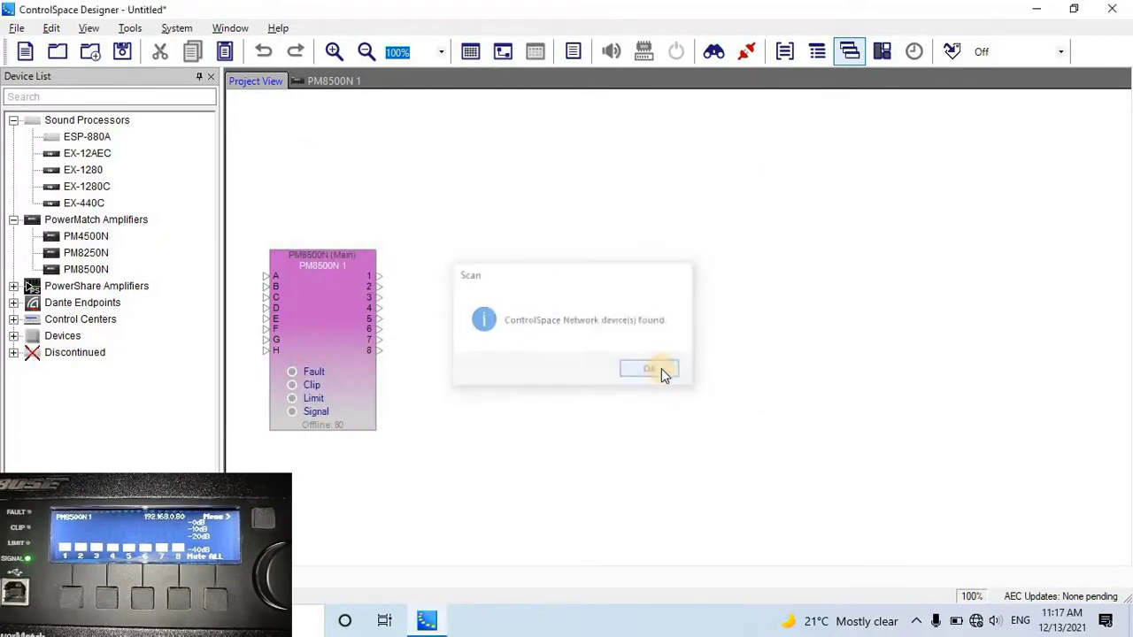
{"action": "left_click", "coordinate": [338, 328]}
{"action": "key", "text": "ctrl+c"}
{"action": "key", "text": "ctrl+v"}
{"action": "left_click_drag", "start_coordinate": [623, 178], "coordinate": [647, 194]}
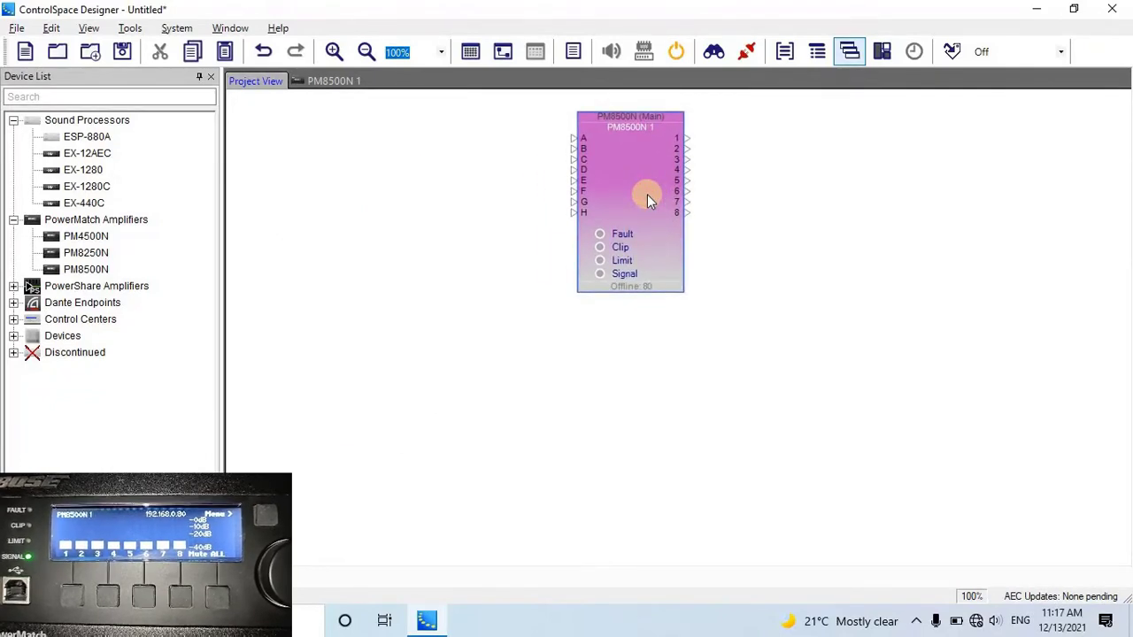
- In Hardware Manager, set PM8500N 1 to static IP 192.168.0.80 and apply the update
{"action": "right_click", "coordinate": [647, 195]}
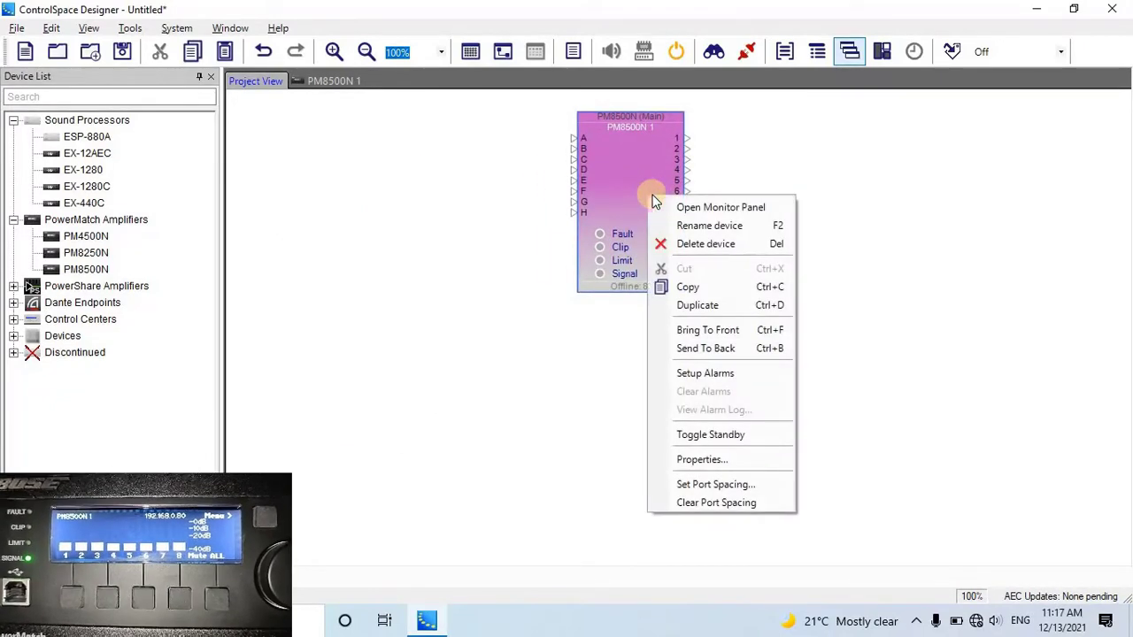
{"action": "left_click", "coordinate": [723, 469]}
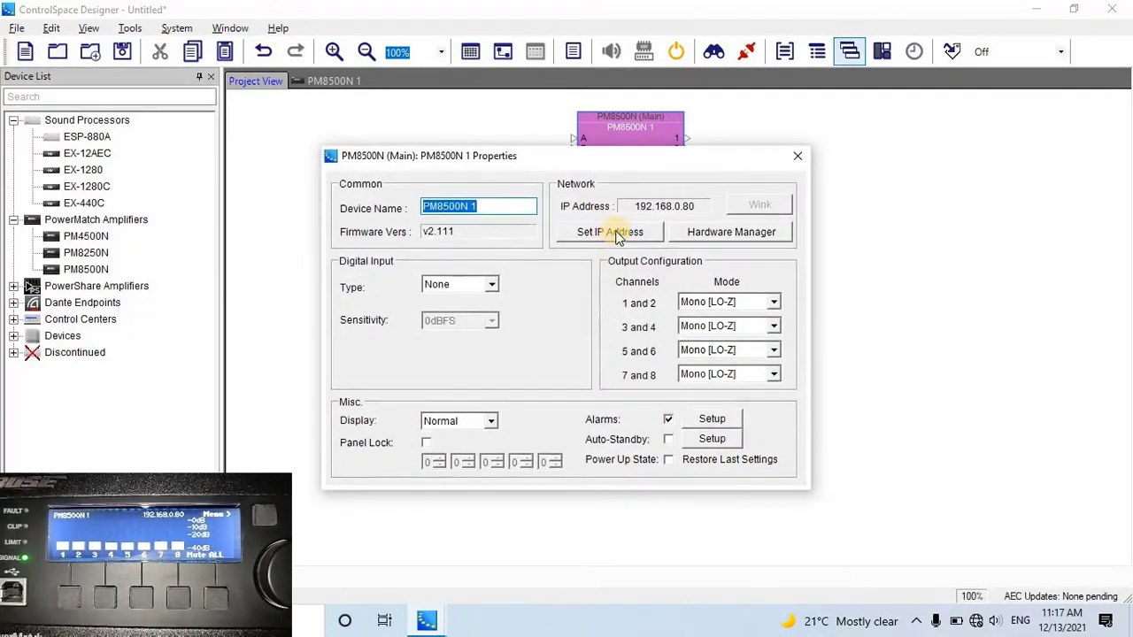
{"action": "left_click", "coordinate": [710, 230]}
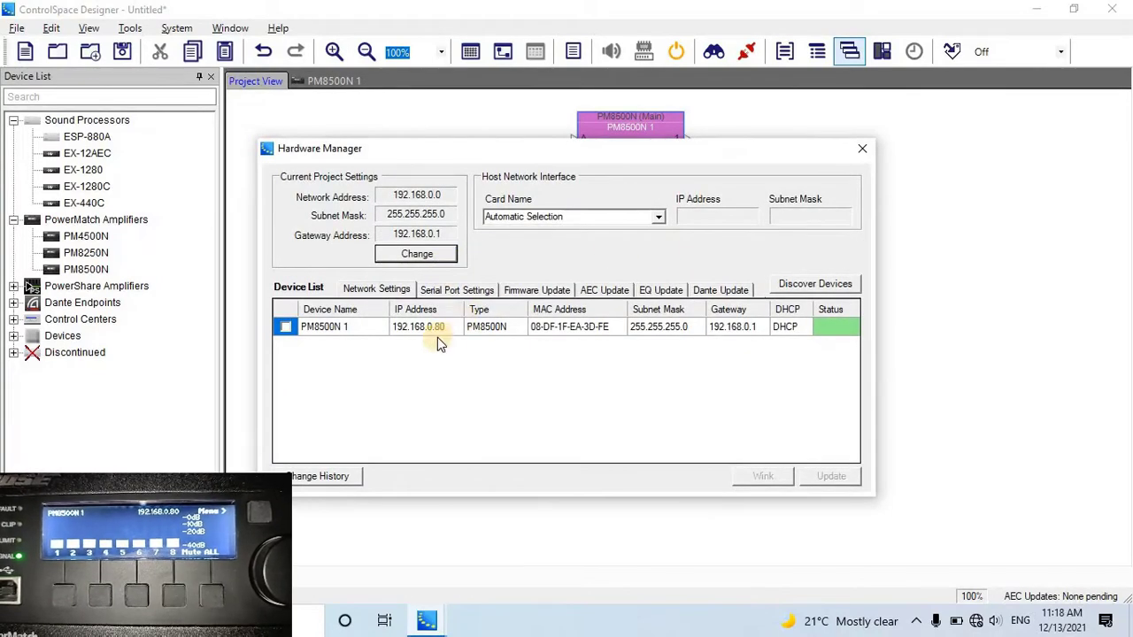
{"action": "left_click", "coordinate": [284, 325]}
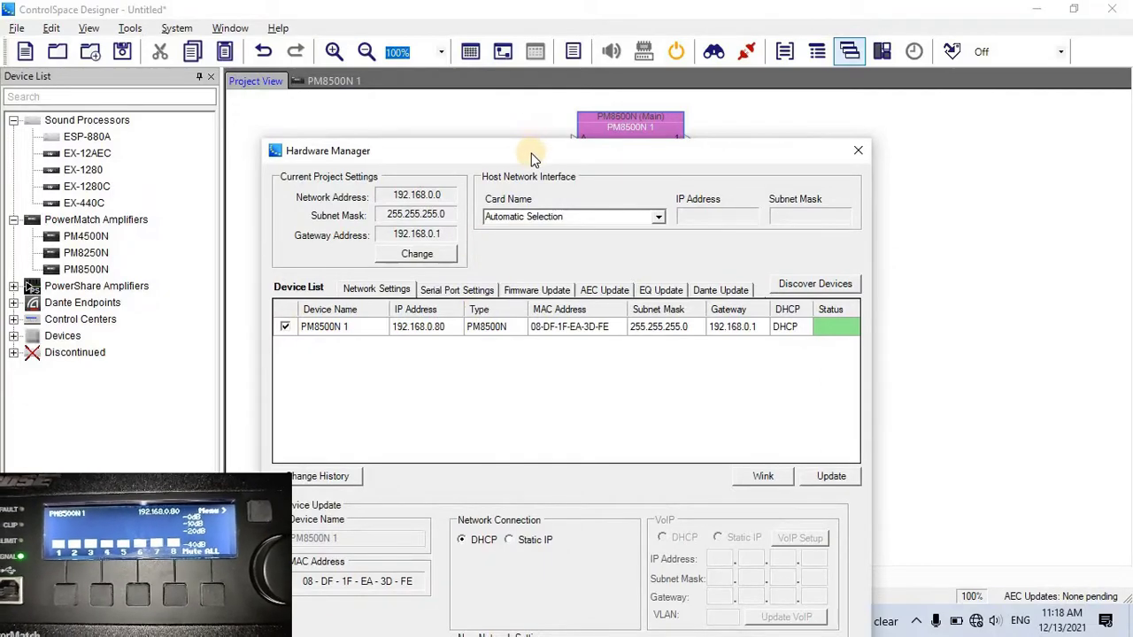
{"action": "left_click_drag", "start_coordinate": [531, 153], "coordinate": [506, 7]}
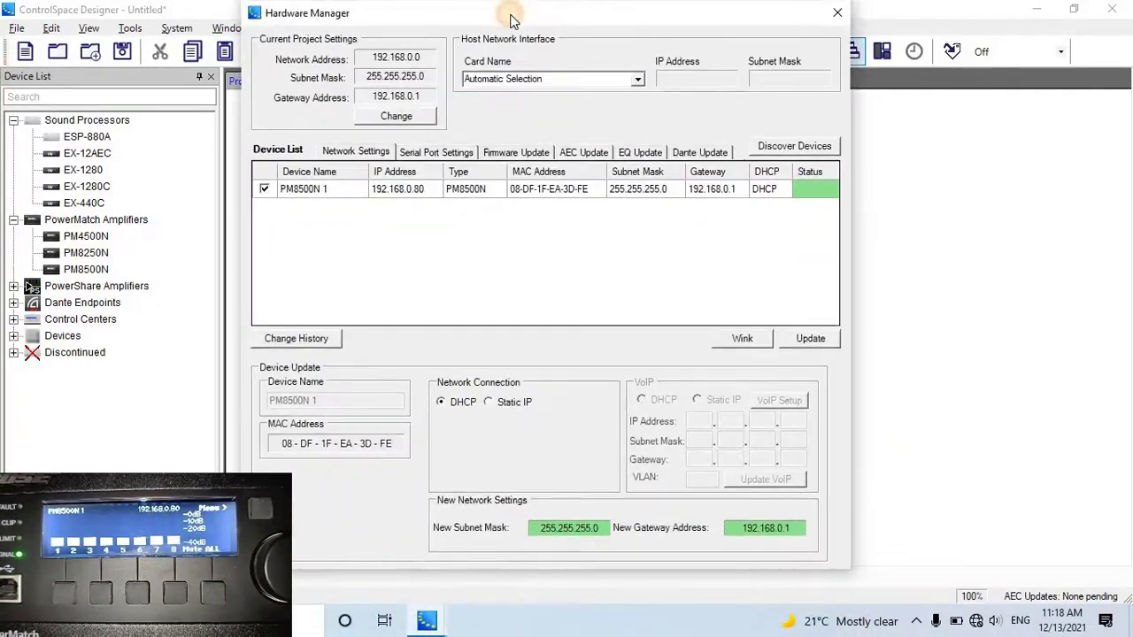
{"action": "left_click", "coordinate": [489, 402]}
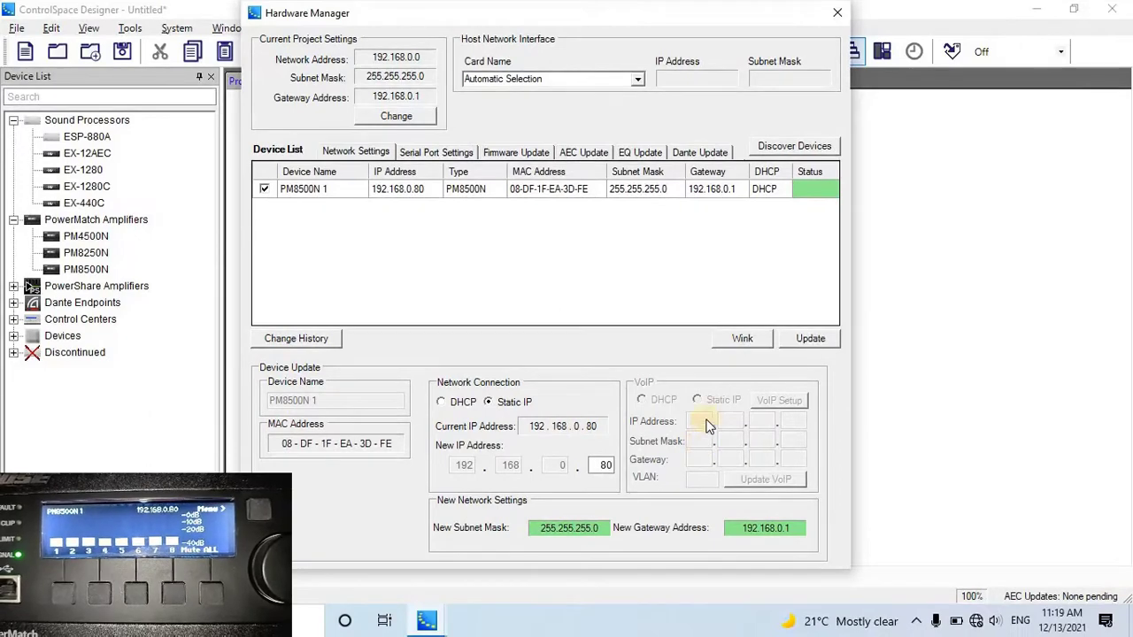
{"action": "left_click", "coordinate": [806, 341]}
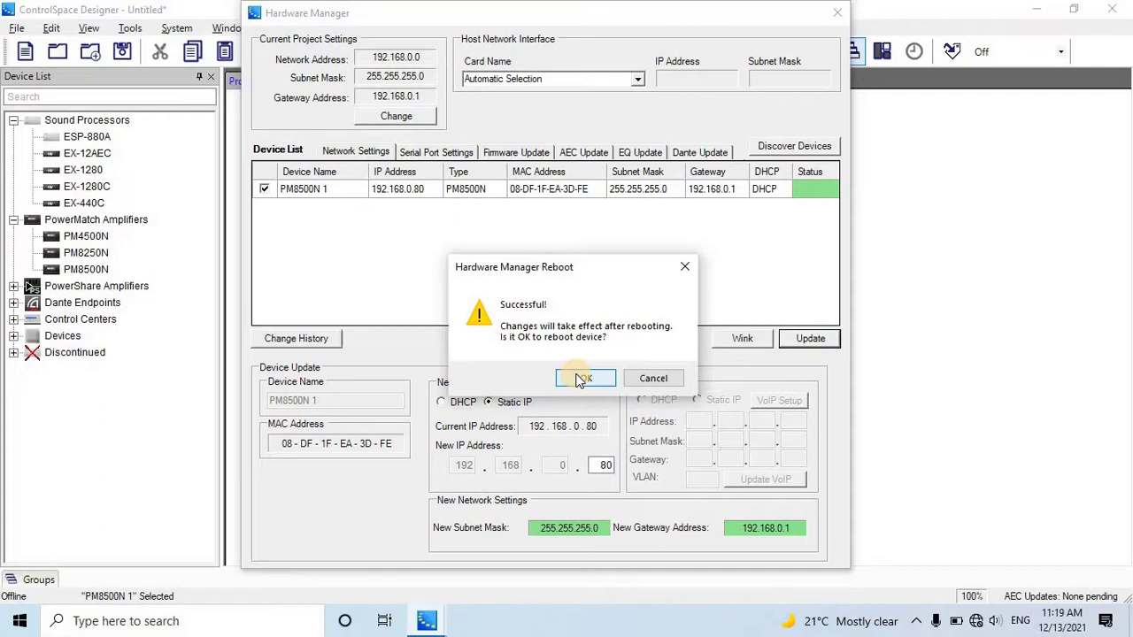
- Confirm the amplifier reboot and reselect the re-listed PM8500N 1 in Hardware Manager
{"action": "left_click", "coordinate": [579, 378]}
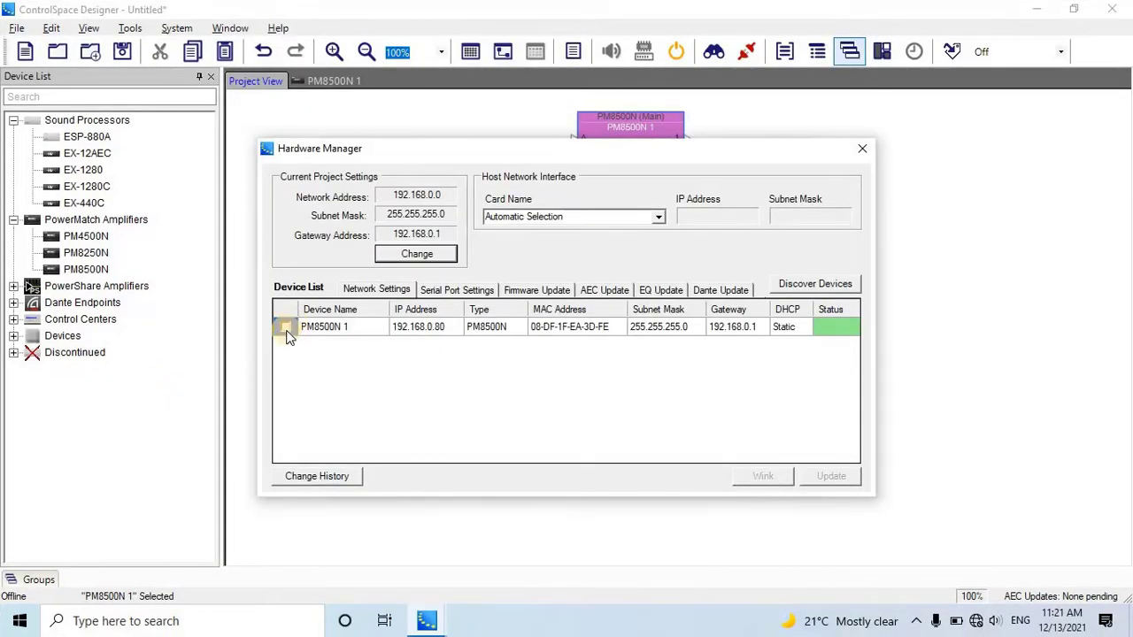
{"action": "left_click", "coordinate": [285, 329]}
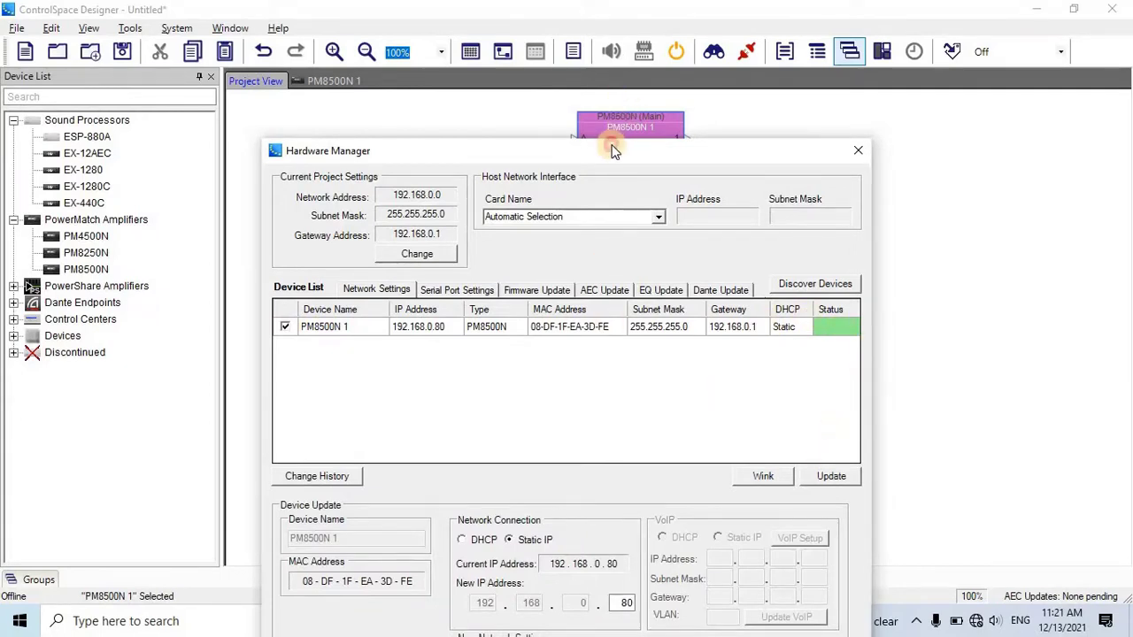
{"action": "left_click_drag", "start_coordinate": [611, 143], "coordinate": [593, 2]}
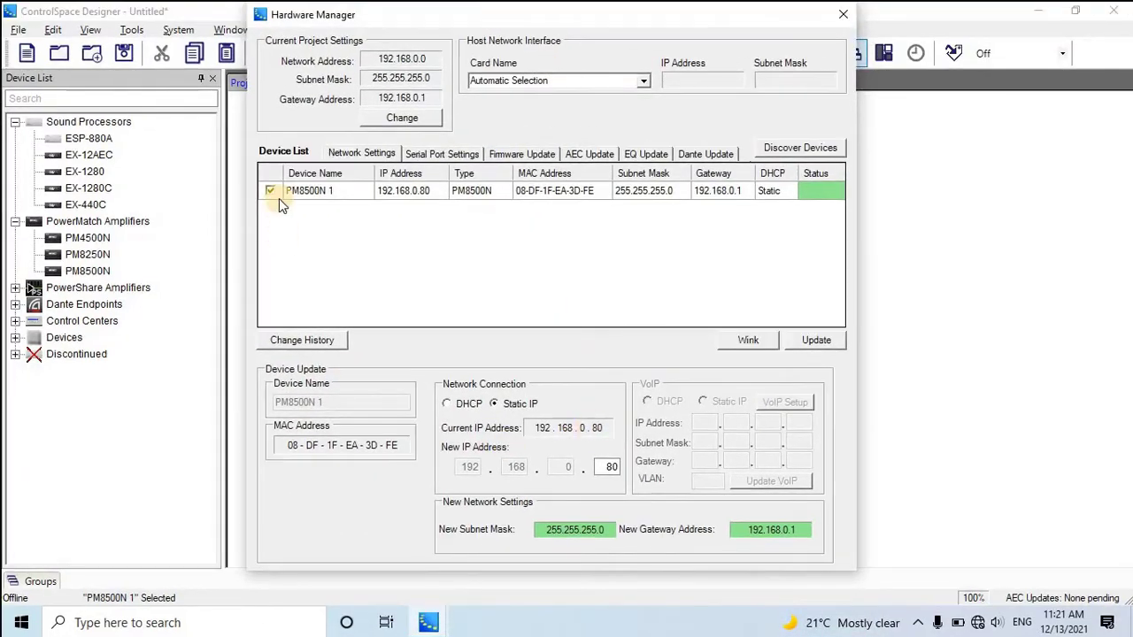
- Change the new project network address to 192.168.100.0 and dismiss the Dante warning
{"action": "left_click", "coordinate": [385, 122]}
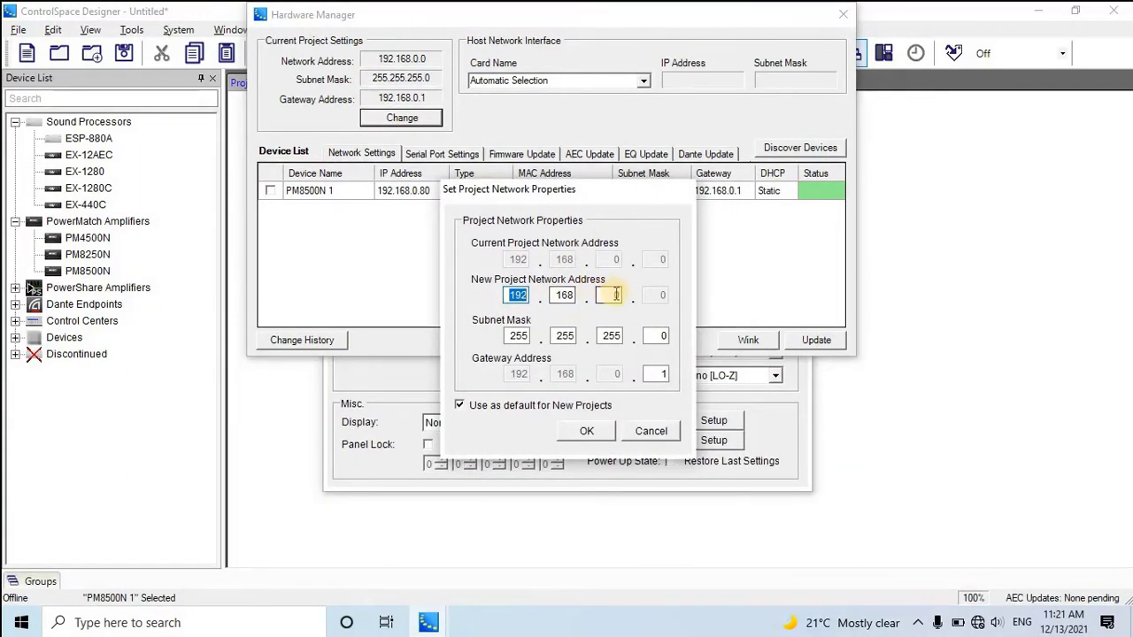
{"action": "left_click", "coordinate": [611, 295]}
{"action": "double_click", "coordinate": [629, 294]}
{"action": "type", "text": "100"}
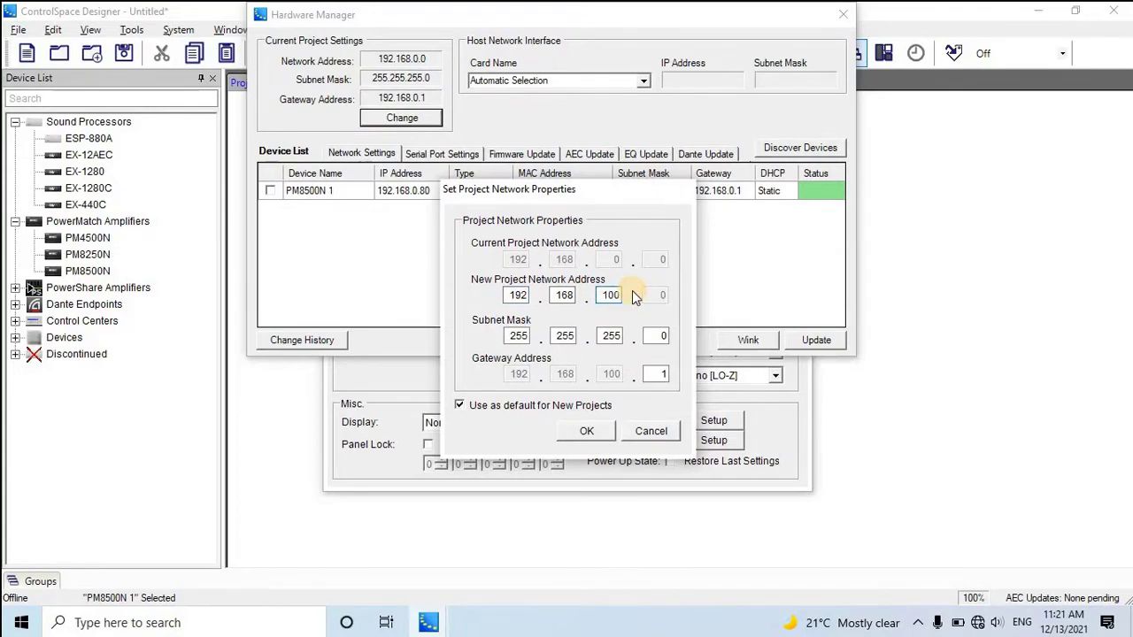
{"action": "left_click", "coordinate": [596, 431]}
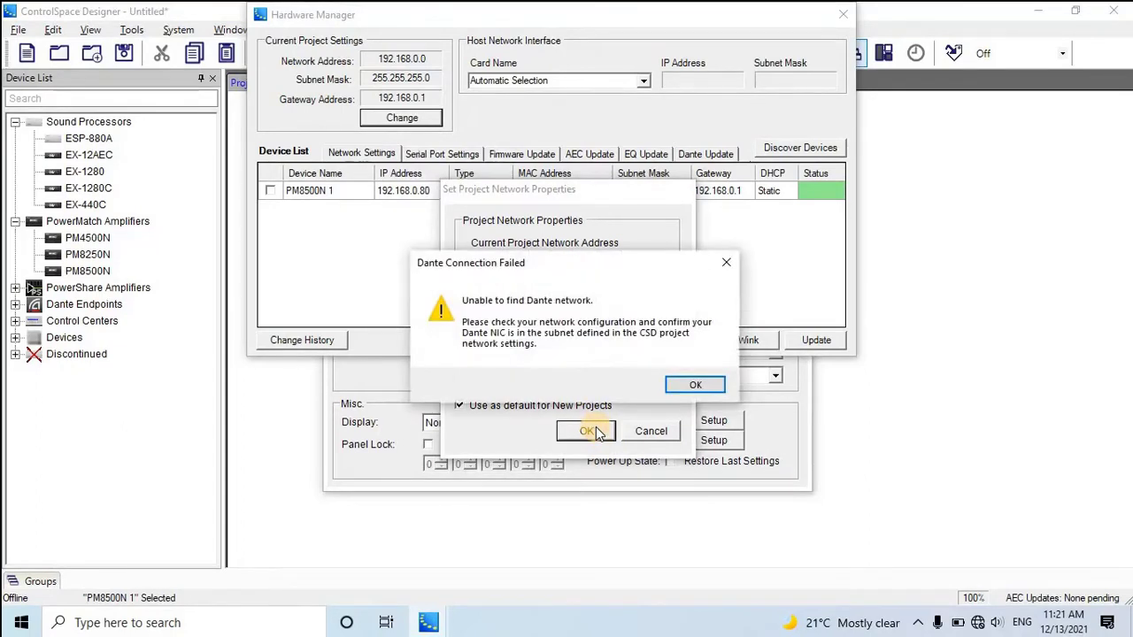
{"action": "left_click", "coordinate": [685, 391]}
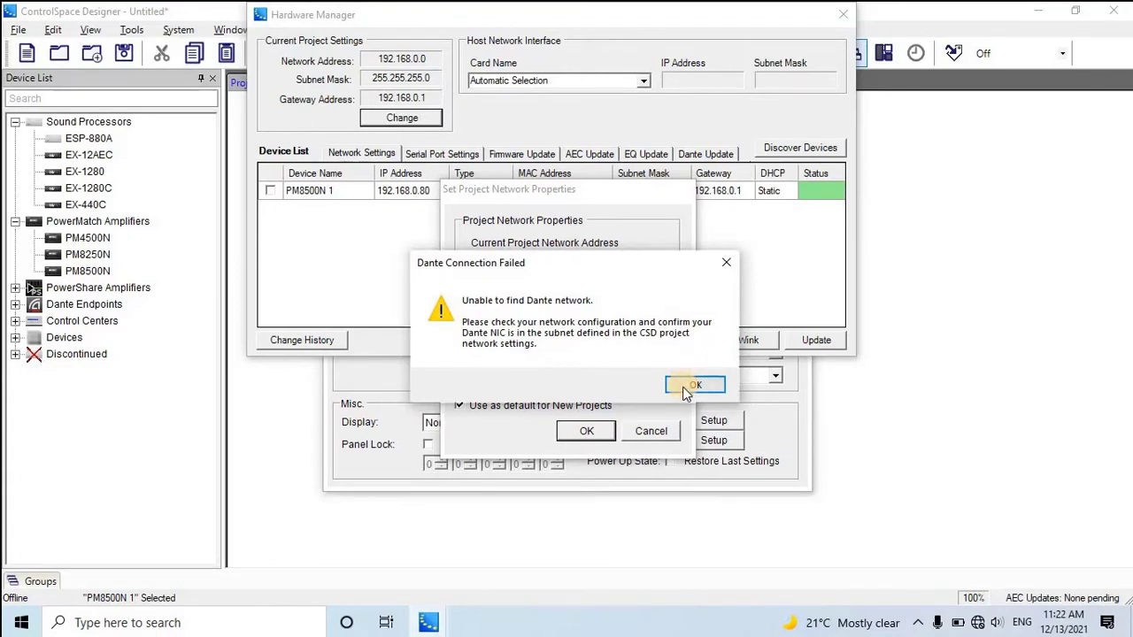
- Edit the PM8500N's new IP address to 192.168.100.81 and run the batch update
{"action": "left_click", "coordinate": [685, 390]}
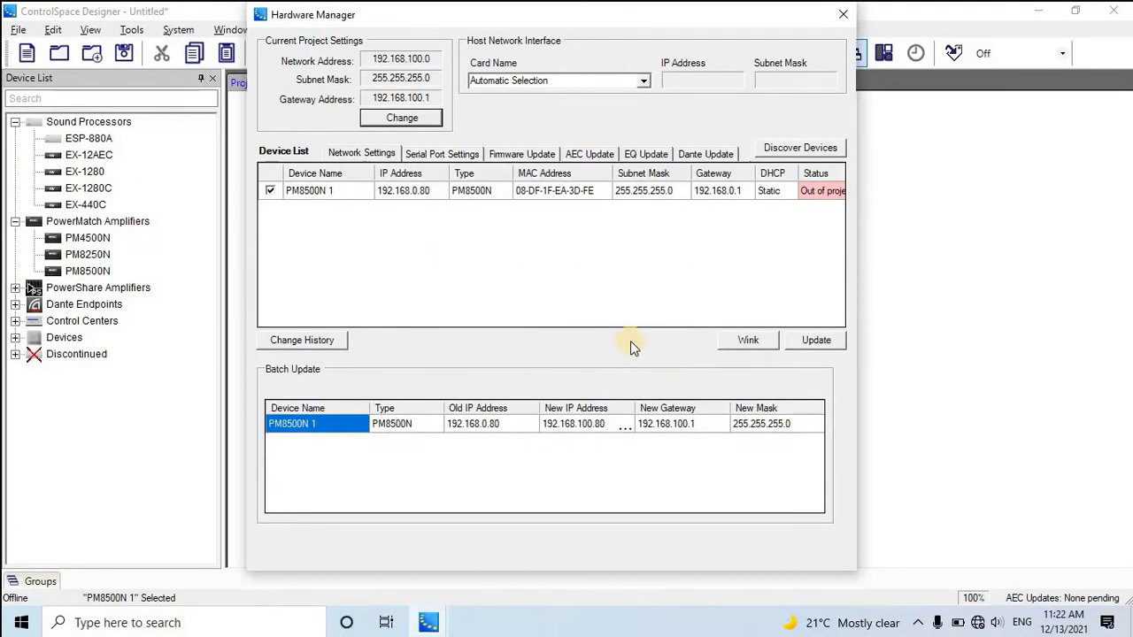
{"action": "left_click", "coordinate": [620, 431]}
{"action": "left_click", "coordinate": [620, 427]}
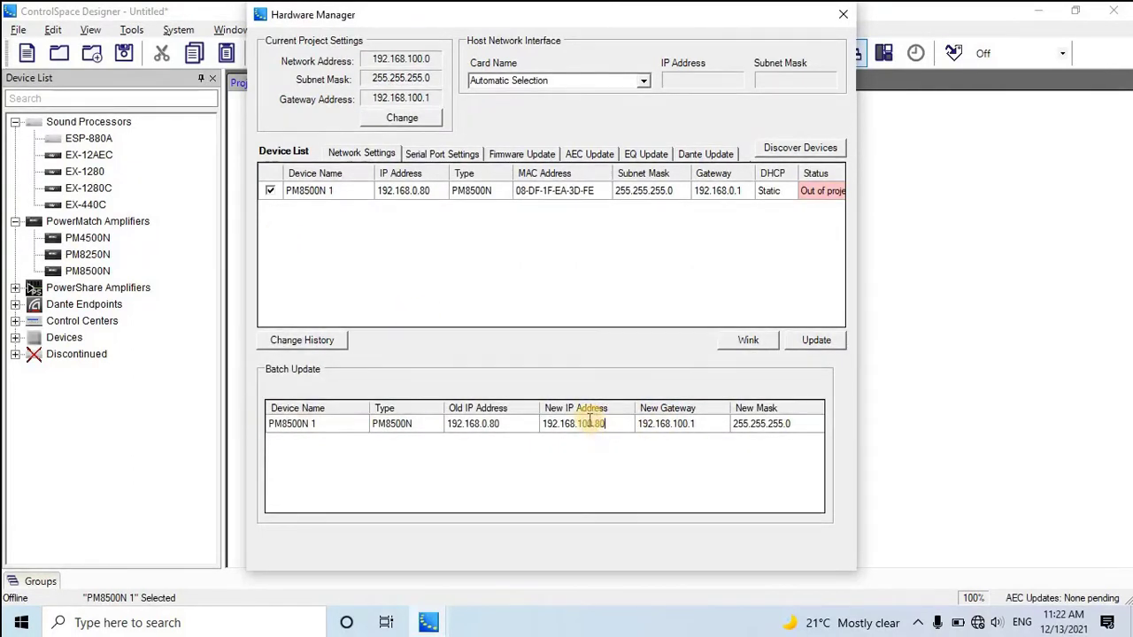
{"action": "left_click", "coordinate": [592, 424]}
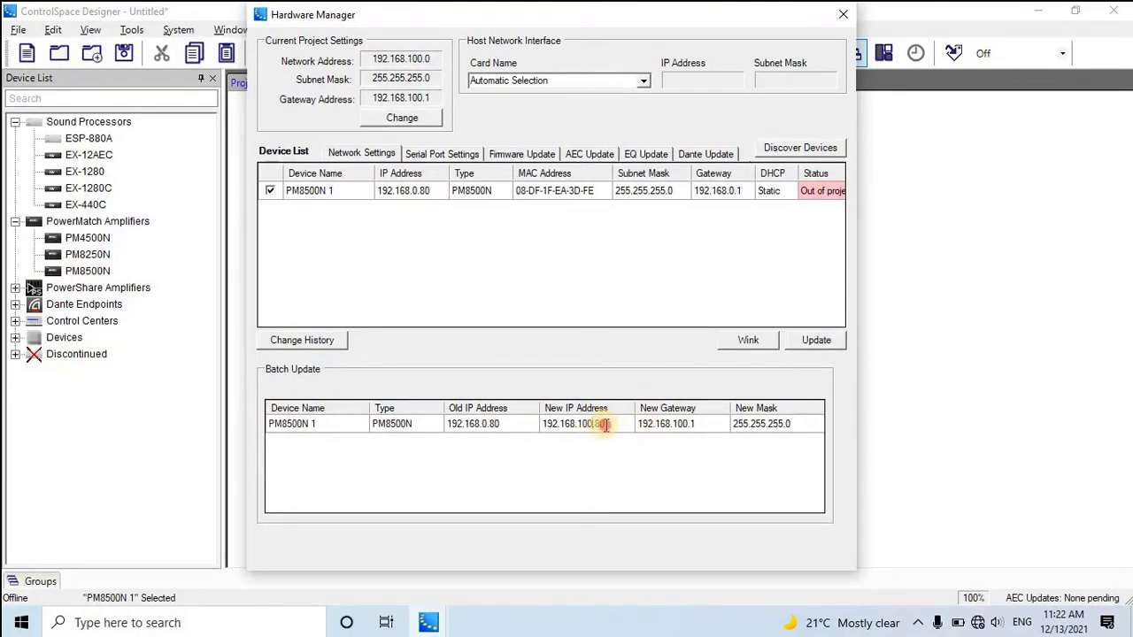
{"action": "key", "text": "BackSpace"}
{"action": "type", "text": "1"}
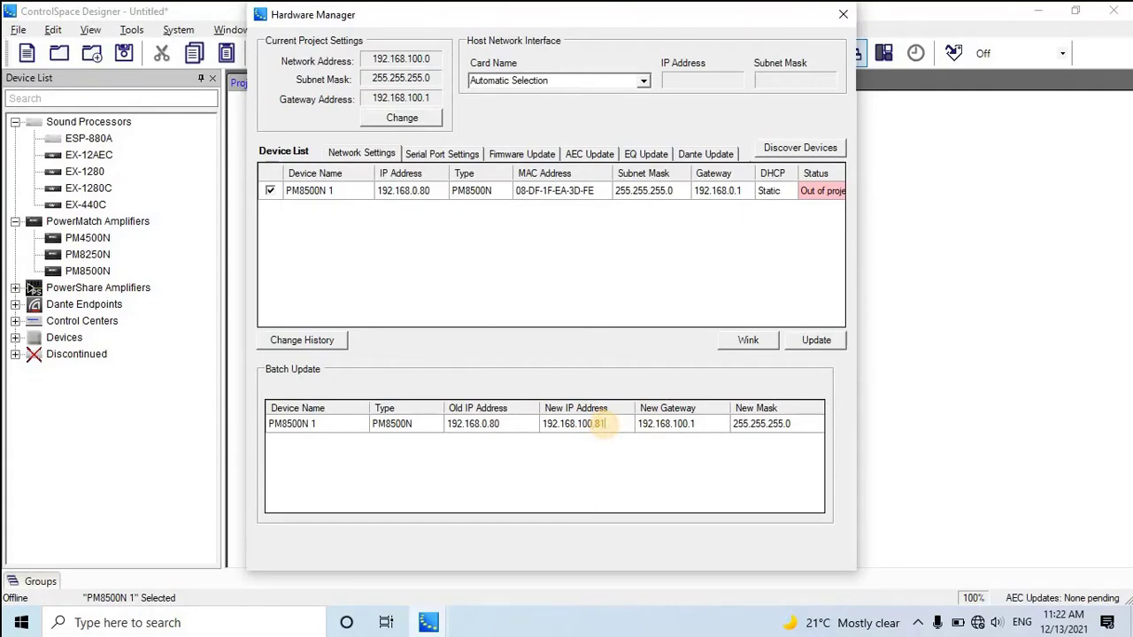
{"action": "left_click", "coordinate": [826, 341]}
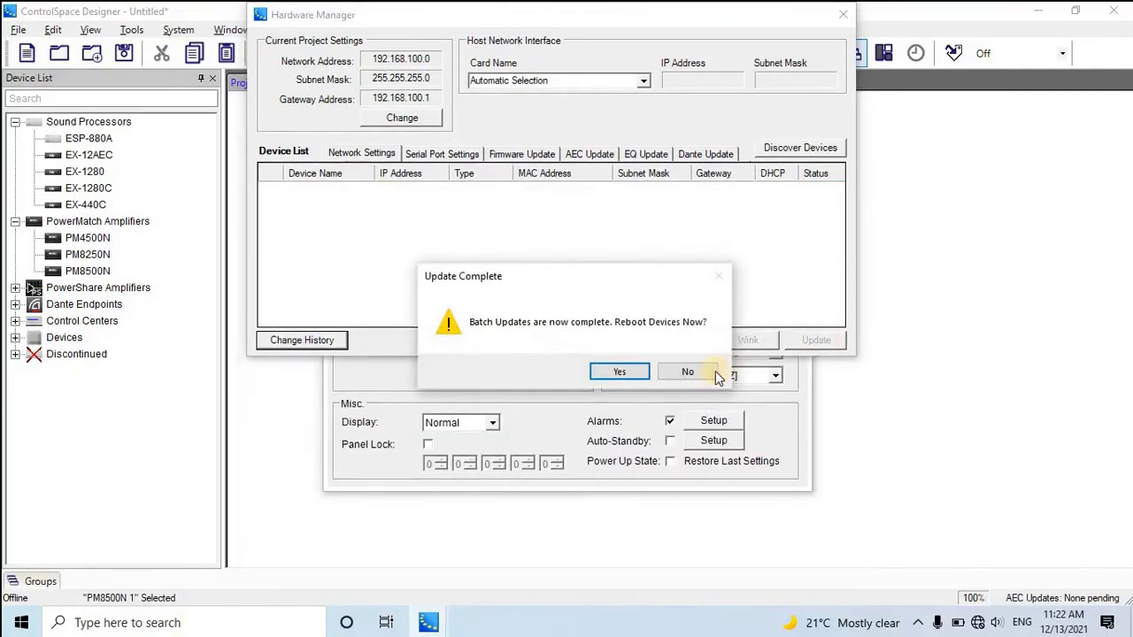
{"action": "left_click", "coordinate": [624, 370]}
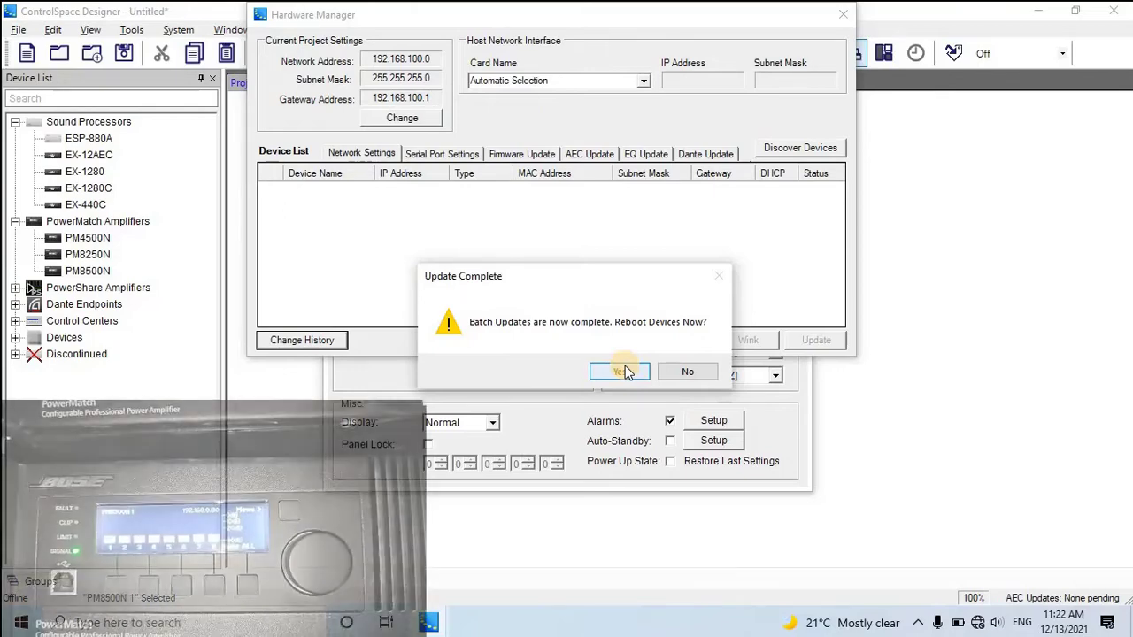
- Reboot the updated PM8500N now from the 'Reboot Devices Now?' prompt
{"action": "left_click", "coordinate": [624, 370]}
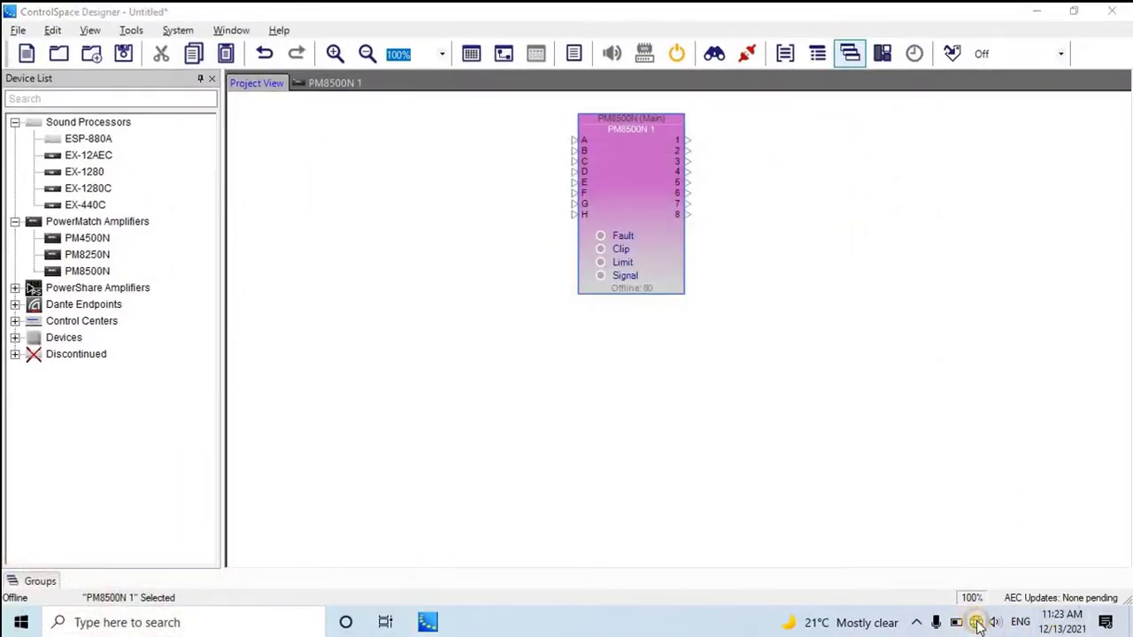
{"action": "right_click", "coordinate": [977, 624]}
{"action": "left_click", "coordinate": [971, 600]}
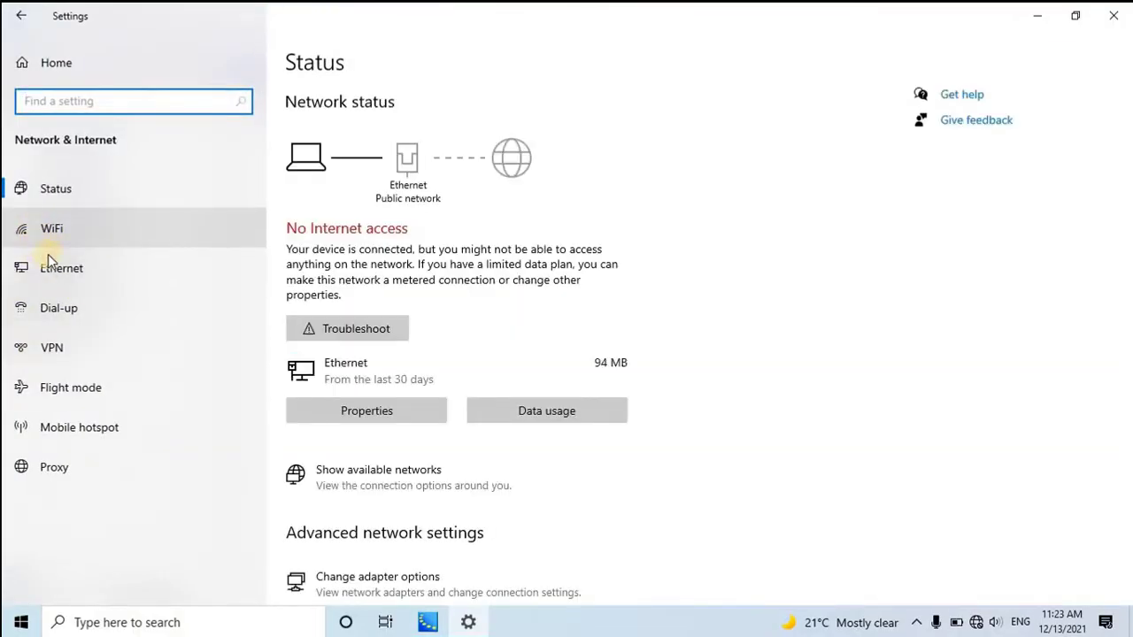
{"action": "left_click", "coordinate": [67, 267]}
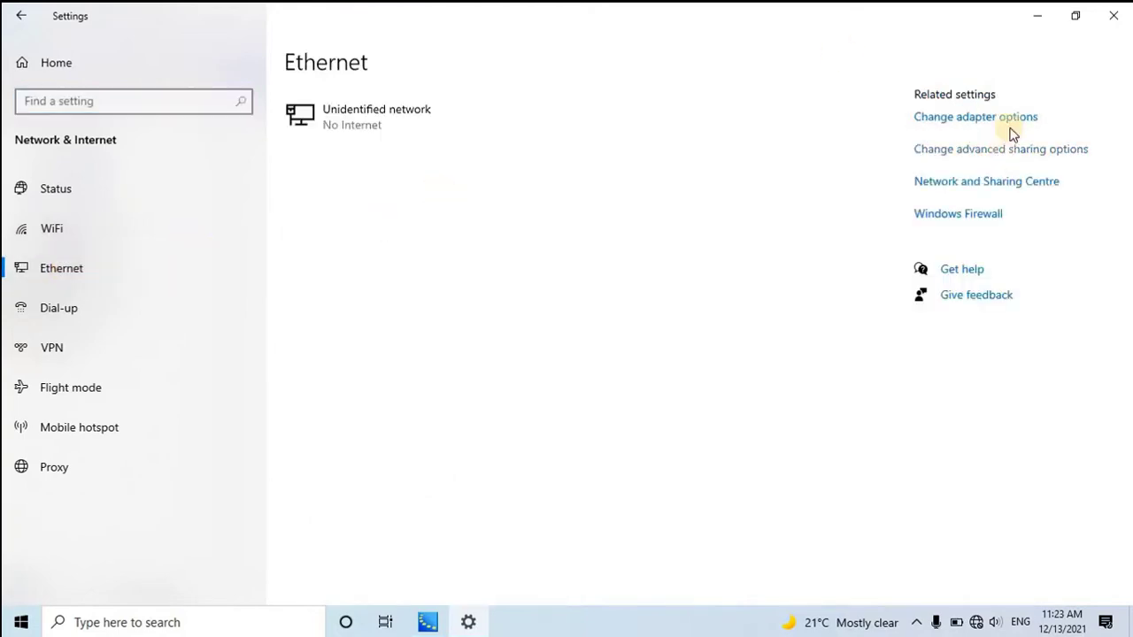
{"action": "left_click", "coordinate": [983, 124]}
{"action": "double_click", "coordinate": [434, 193]}
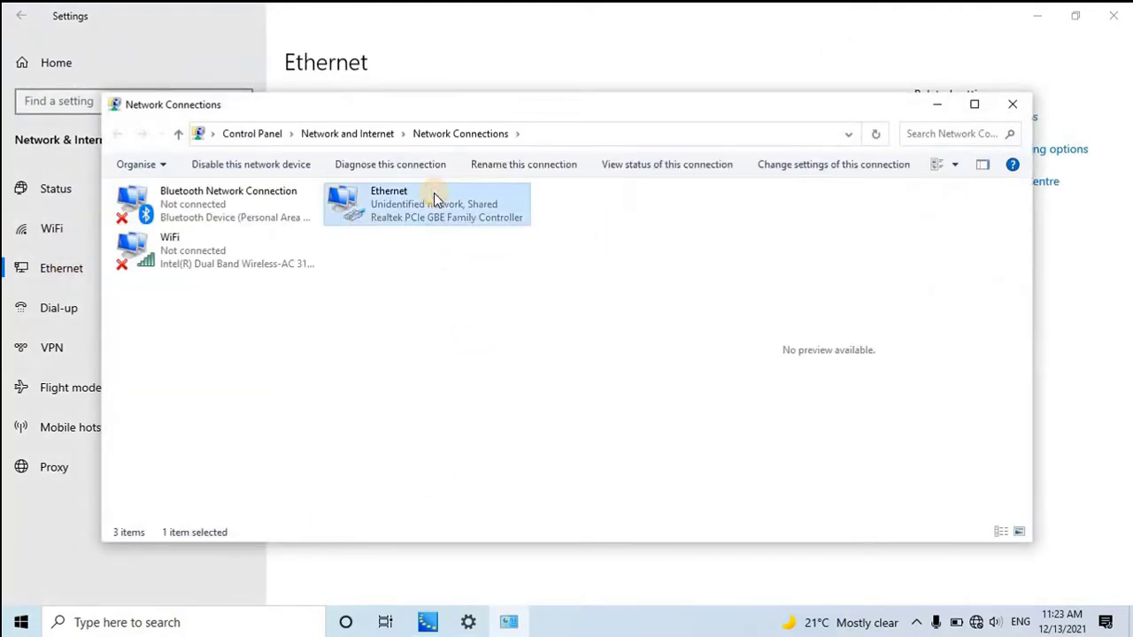
{"action": "left_click", "coordinate": [478, 449]}
{"action": "double_click", "coordinate": [597, 331]}
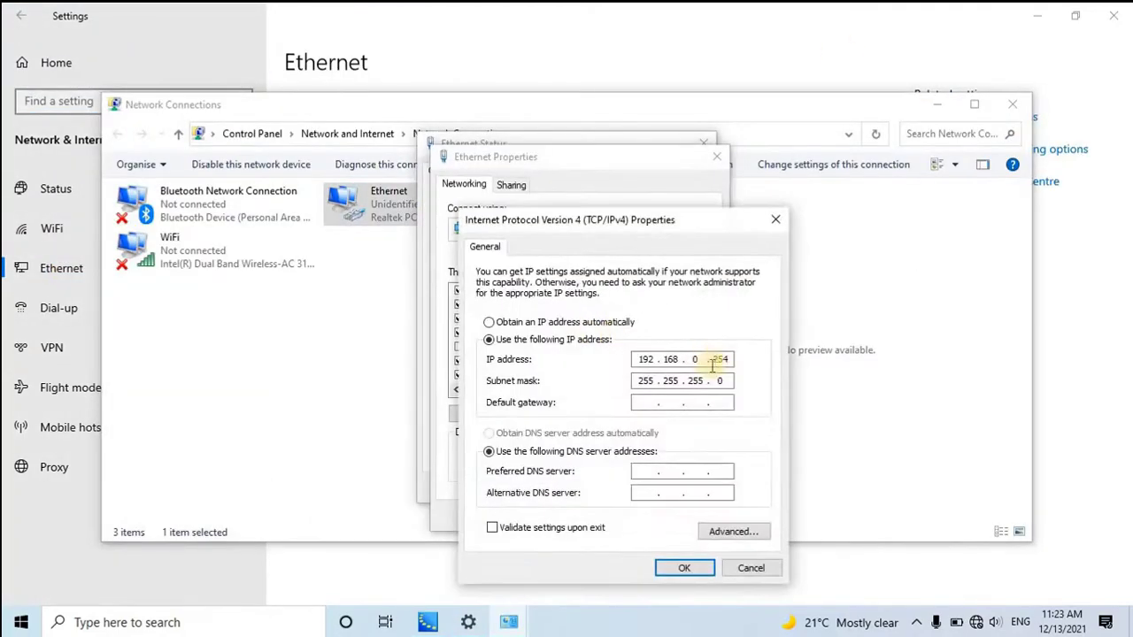
{"action": "double_click", "coordinate": [715, 358]}
{"action": "left_click", "coordinate": [684, 568]}
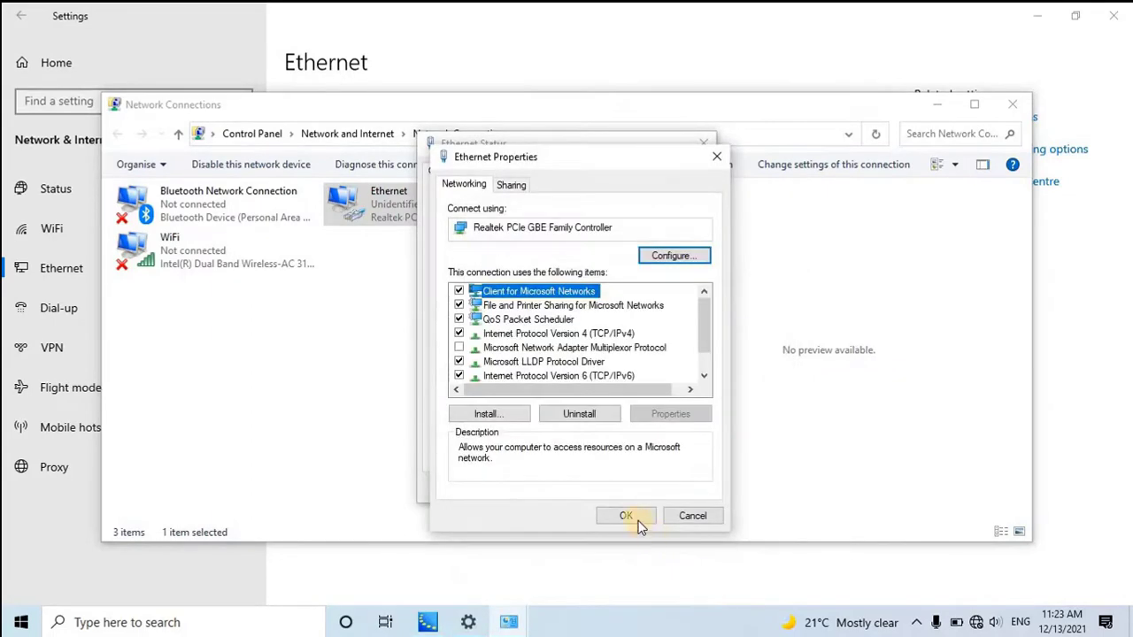
{"action": "left_click", "coordinate": [649, 516]}
{"action": "left_click", "coordinate": [704, 143]}
{"action": "left_click", "coordinate": [1010, 103]}
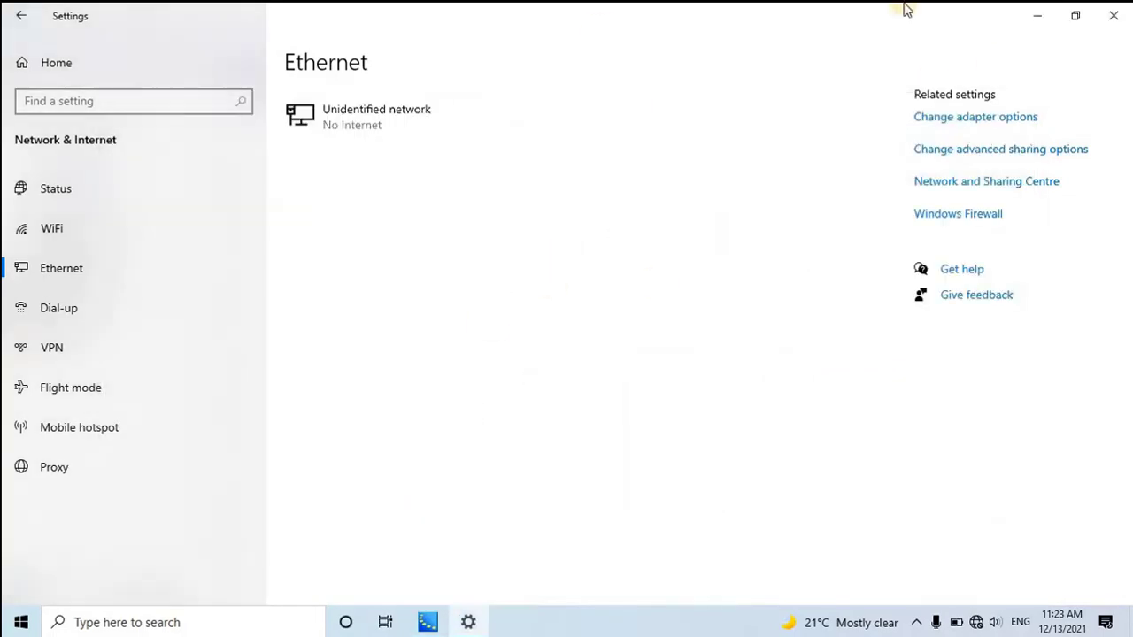
{"action": "left_click", "coordinate": [1113, 15]}
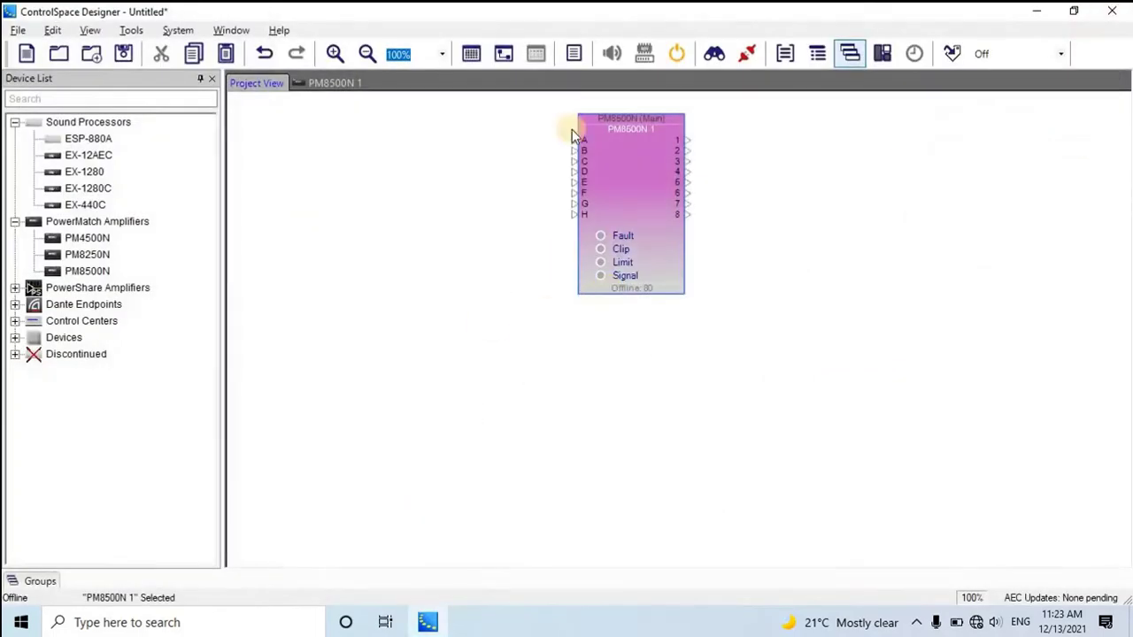
- Scan the network and confirm the PM8500N is found at 192.168.100.81
{"action": "left_click", "coordinate": [716, 54]}
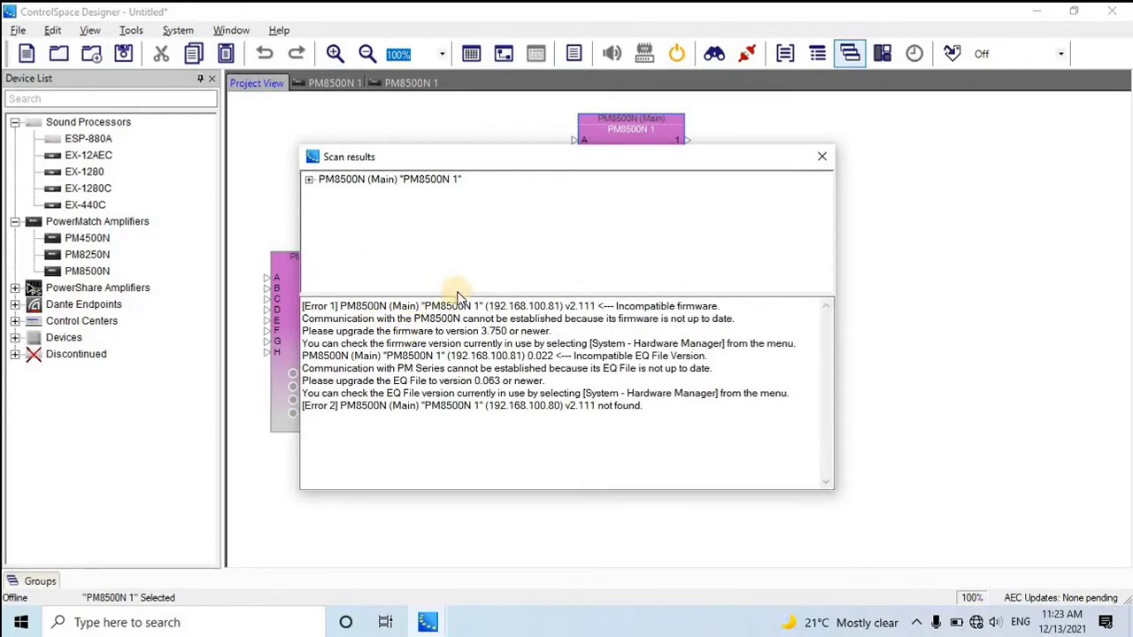
{"action": "left_click", "coordinate": [309, 180]}
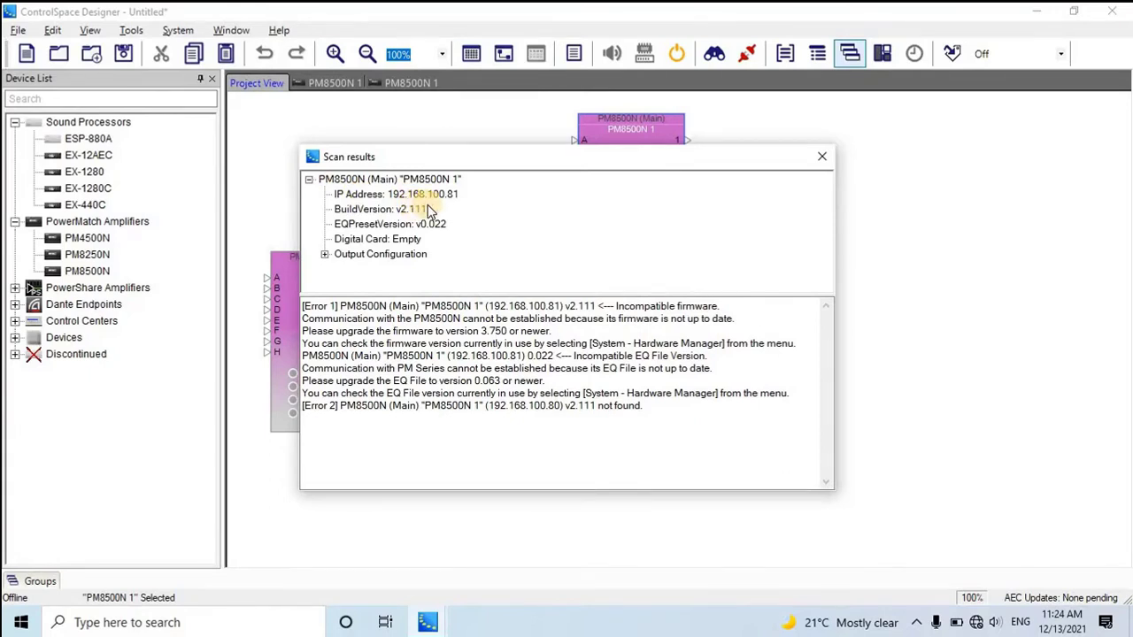
{"action": "left_click", "coordinate": [825, 158]}
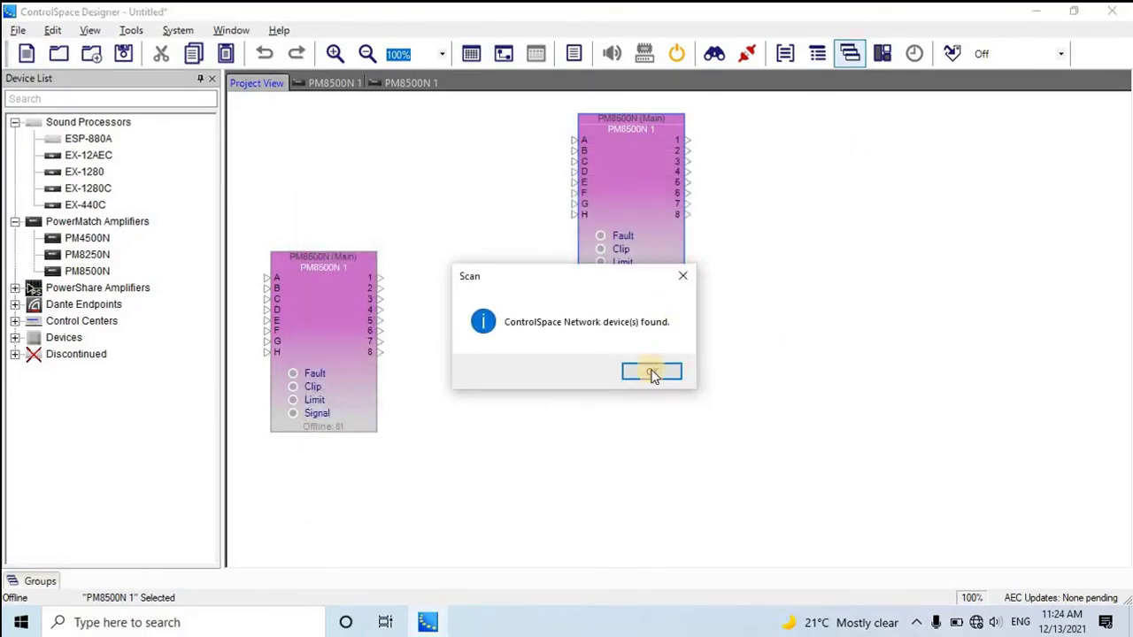
{"action": "left_click", "coordinate": [651, 373]}
- Delete the stale PM8500N block addressed 192.168.100.80
{"action": "mouse_move", "coordinate": [638, 182]}
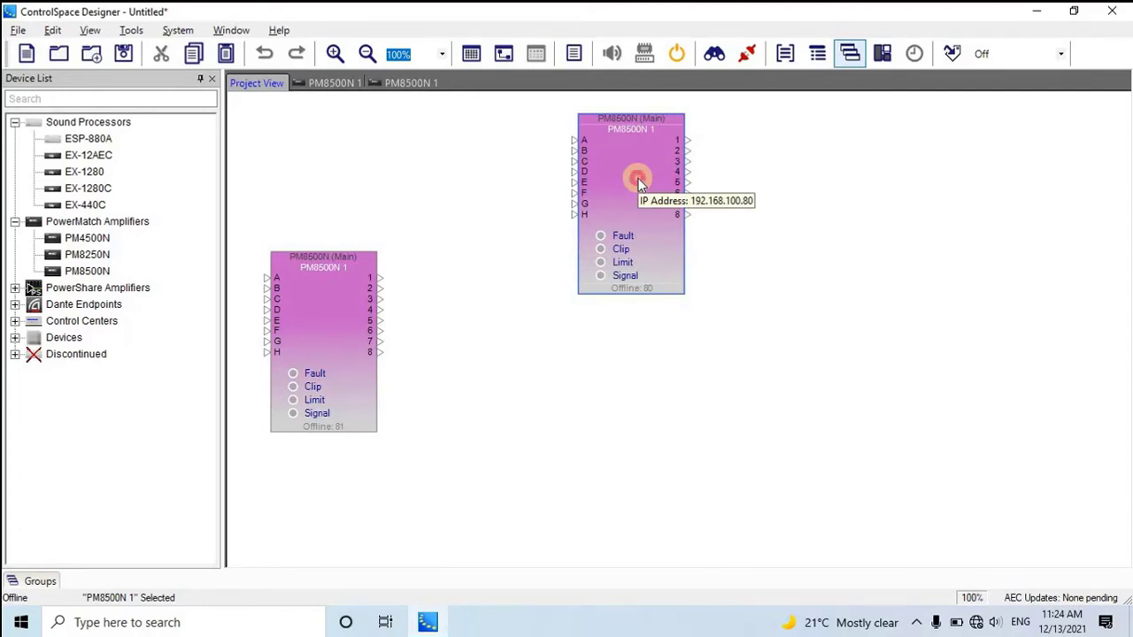
{"action": "left_click", "coordinate": [641, 184]}
{"action": "key", "text": "Delete"}
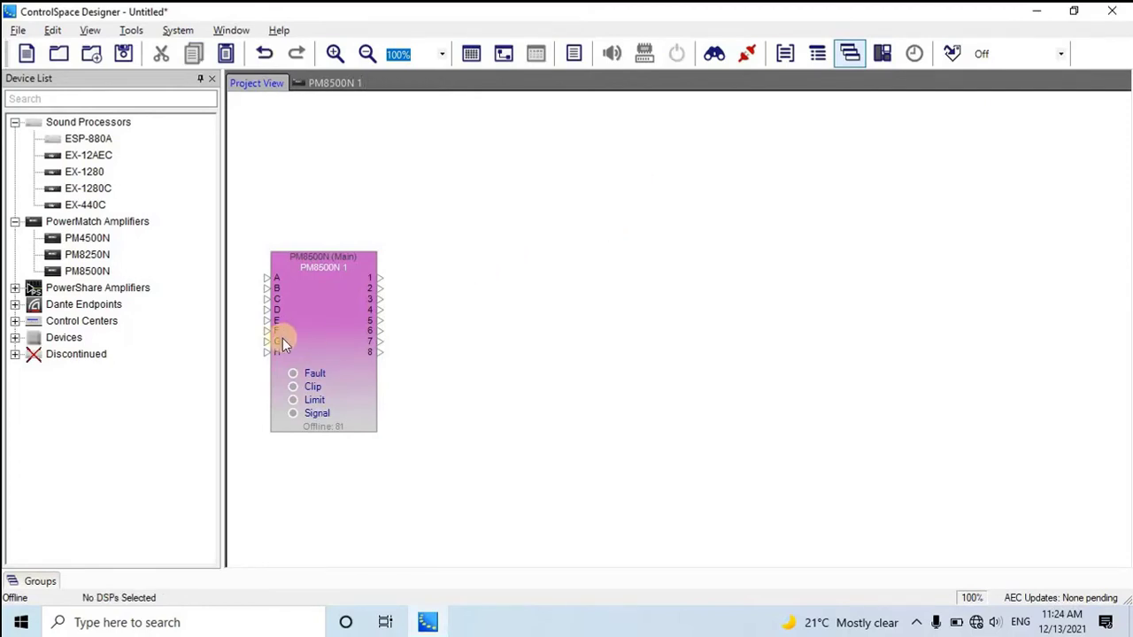